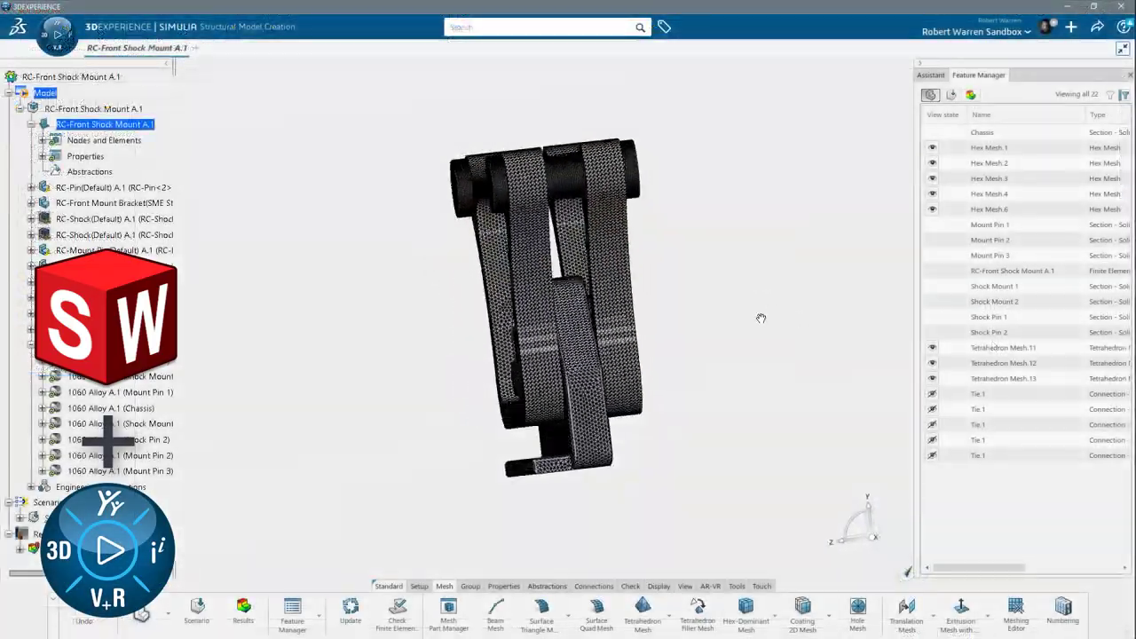
Step: Rerun the cloud solve, keeping earlier results labelled 'Original Design', and view the stress from the front
{"action": "middle_click_drag", "start_coordinate": [760, 317], "coordinate": [299, 331]}
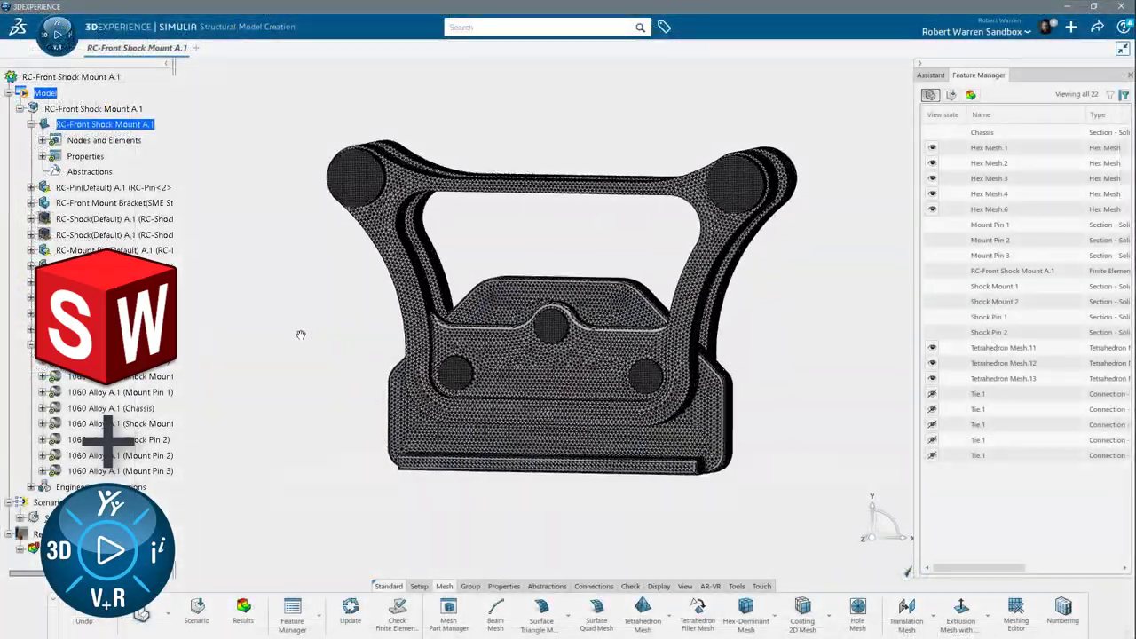
{"action": "middle_click_drag", "start_coordinate": [299, 332], "coordinate": [278, 354]}
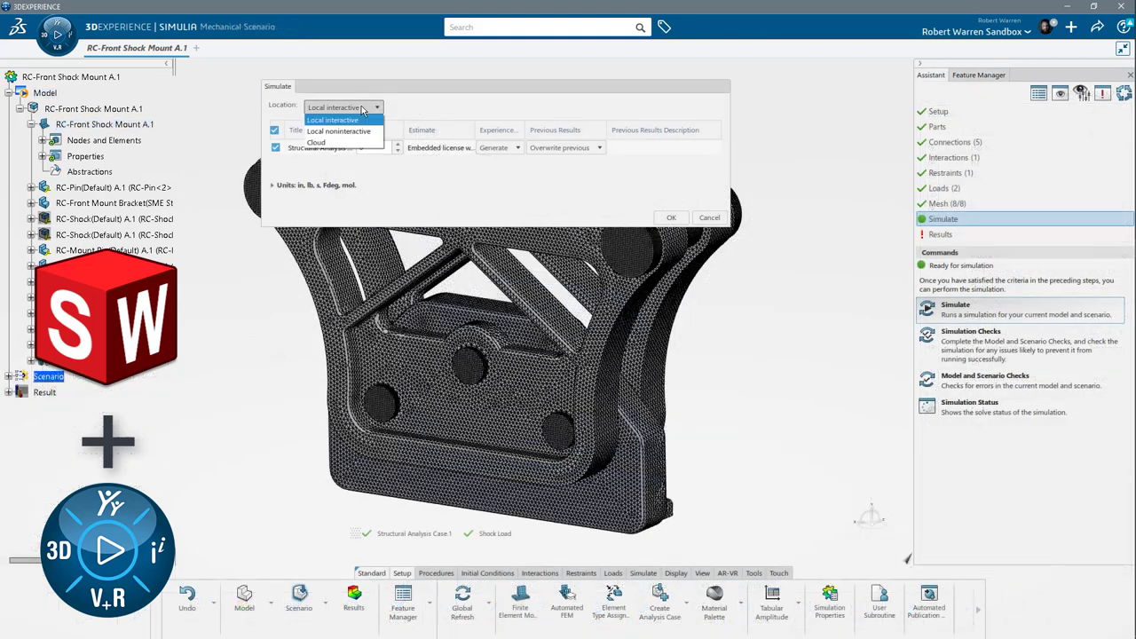
{"action": "left_click", "coordinate": [338, 118]}
{"action": "left_click", "coordinate": [564, 148]}
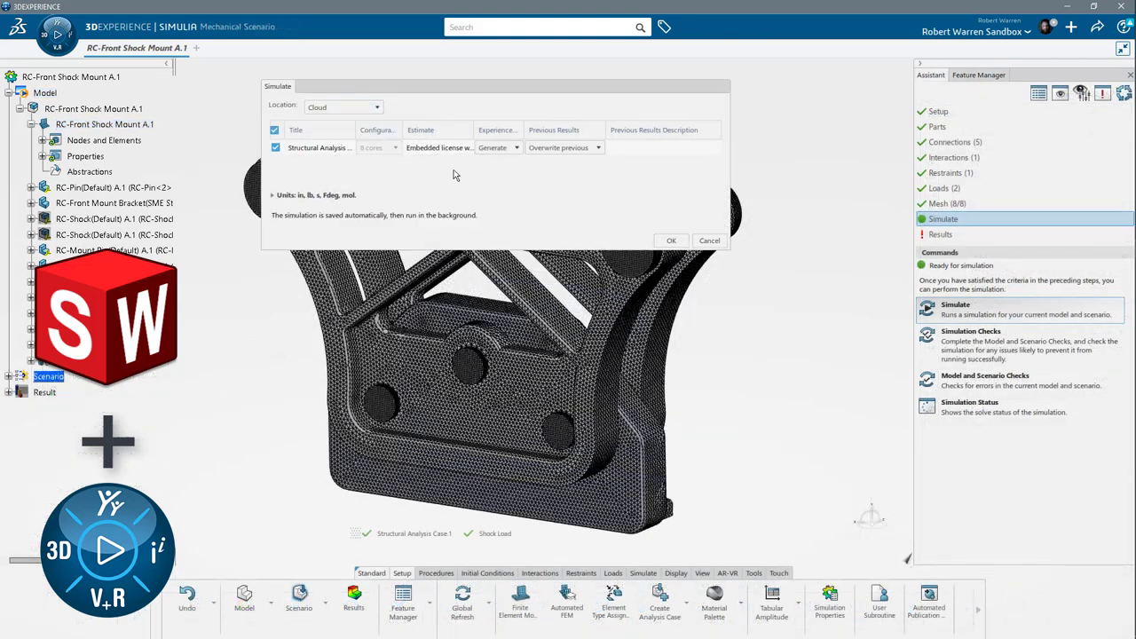
{"action": "left_click", "coordinate": [586, 170]}
{"action": "left_click", "coordinate": [633, 145]}
{"action": "type", "text": "Original Design"}
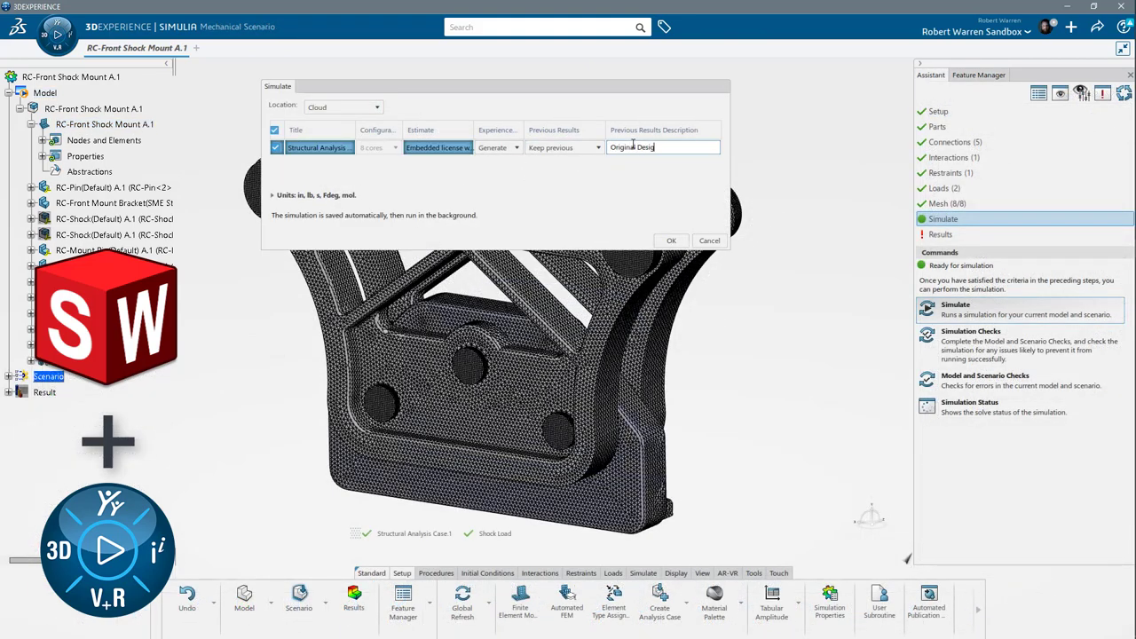
{"action": "left_click", "coordinate": [579, 197]}
{"action": "left_click", "coordinate": [672, 315]}
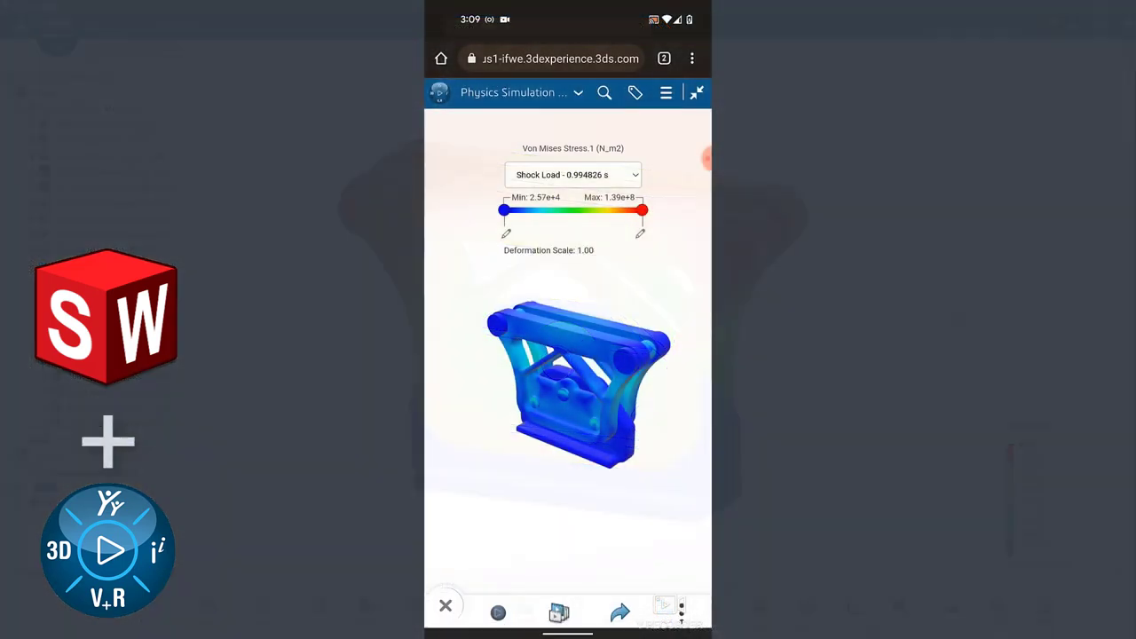
{"action": "scroll", "coordinate": [568, 533], "scroll_direction": "down", "scroll_amount": 2}
{"action": "left_click_drag", "start_coordinate": [577, 364], "coordinate": [532, 373]}
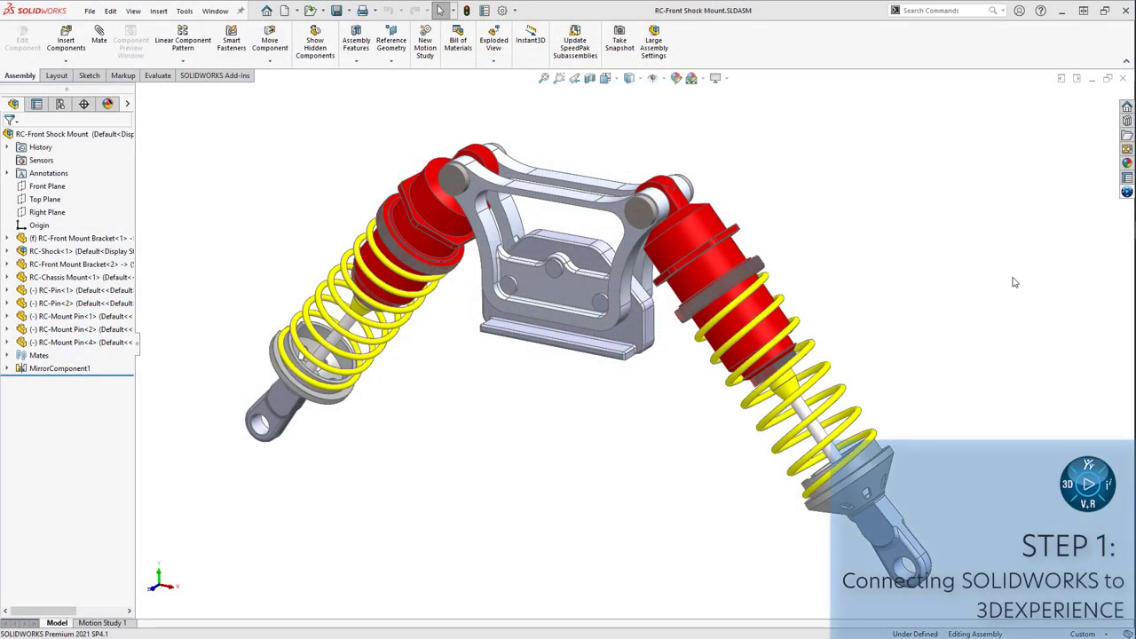
Step: Save the whole RC-Front Shock Mount assembly to 3DEXPERIENCE with Save with Options and refresh the search
{"action": "left_click", "coordinate": [1126, 193]}
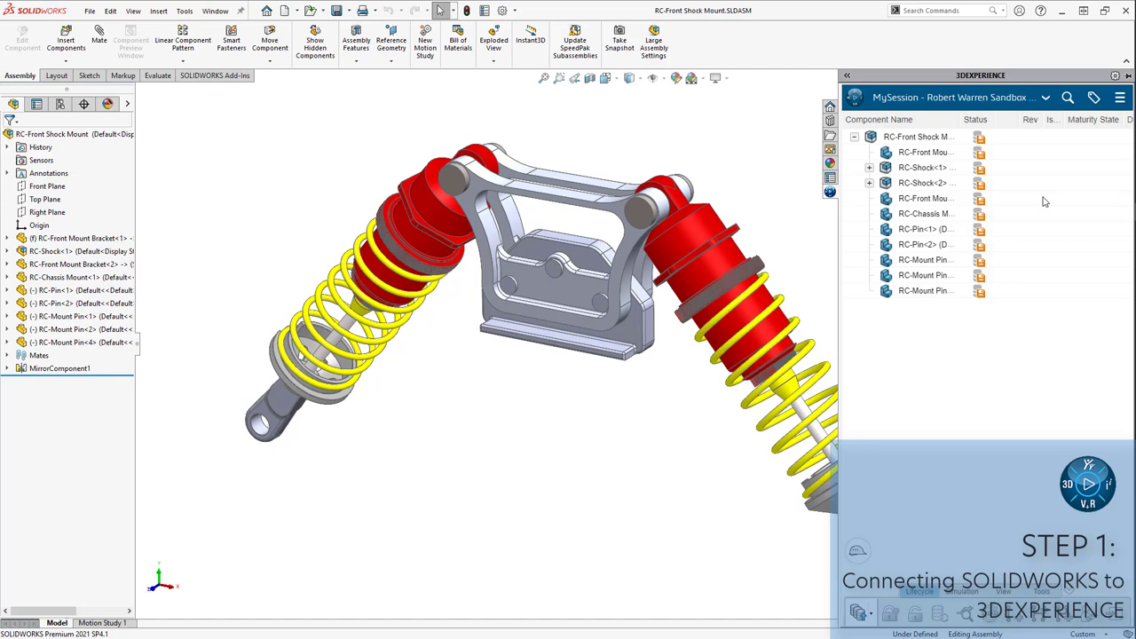
{"action": "right_click", "coordinate": [980, 140]}
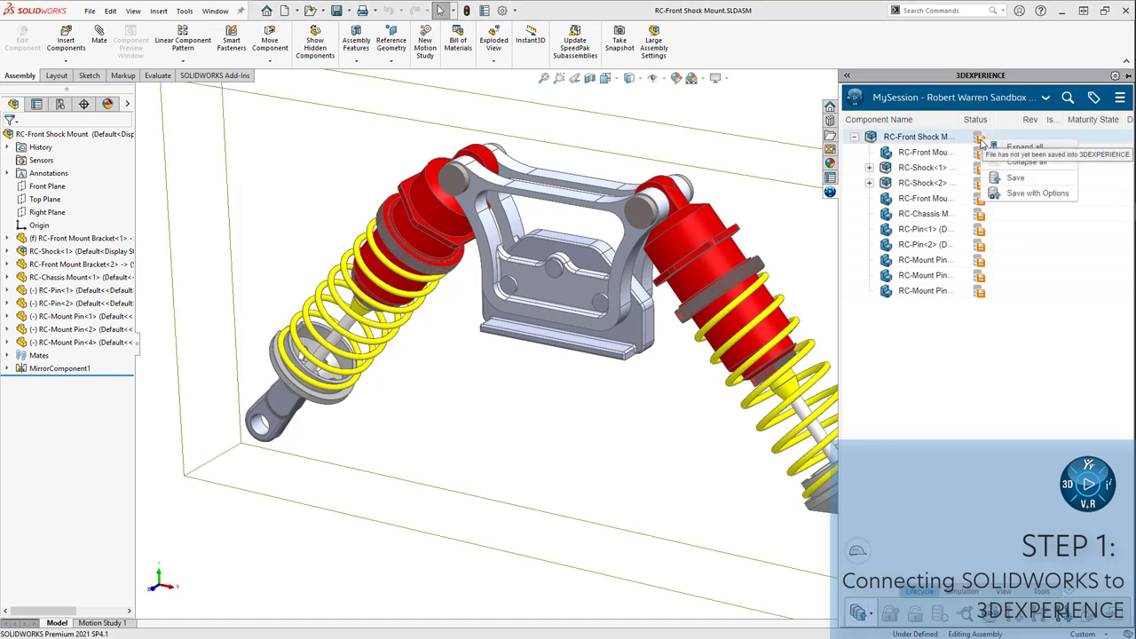
{"action": "left_click", "coordinate": [1030, 194]}
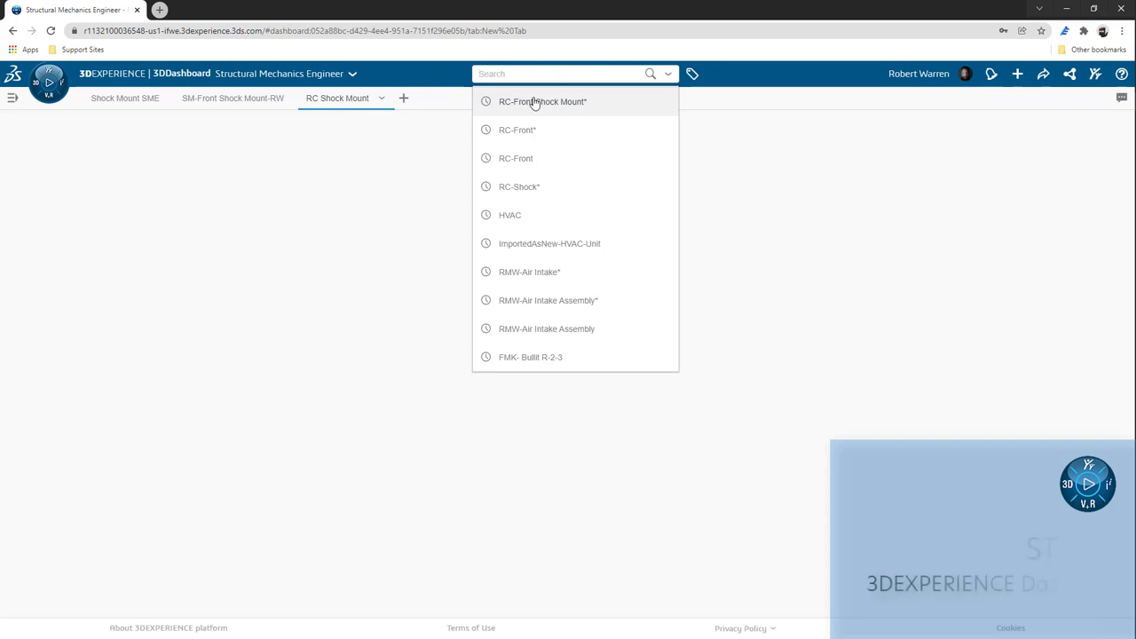
{"action": "left_click", "coordinate": [535, 101]}
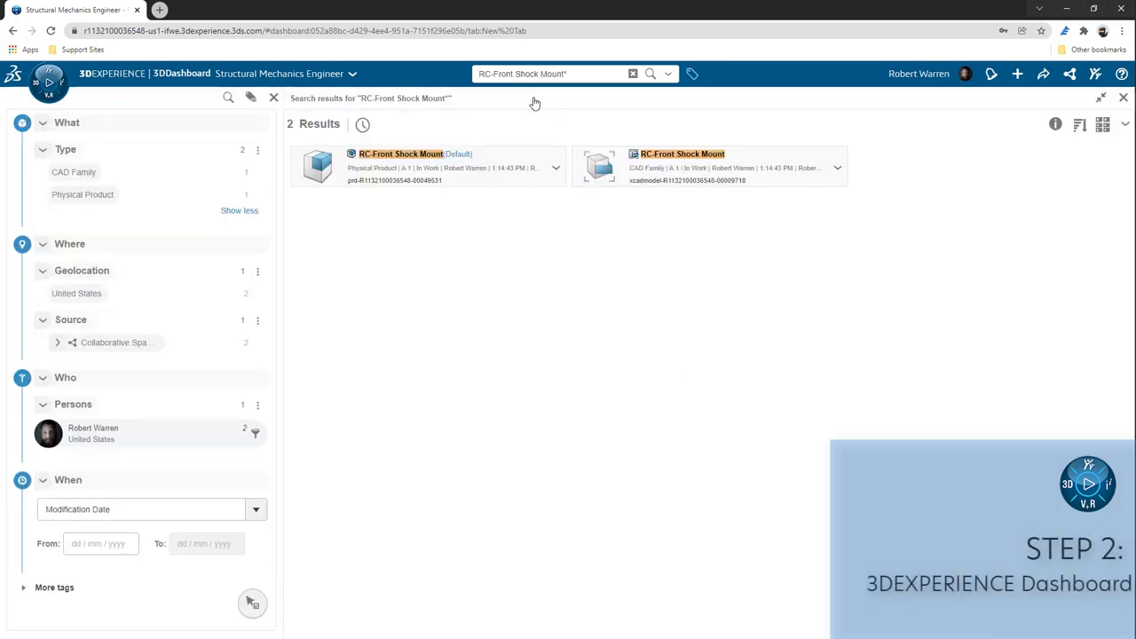
Step: Preview the RC-Front Shock Mount physical product in 3DPlay
{"action": "left_click", "coordinate": [538, 167]}
{"action": "left_click", "coordinate": [556, 168]}
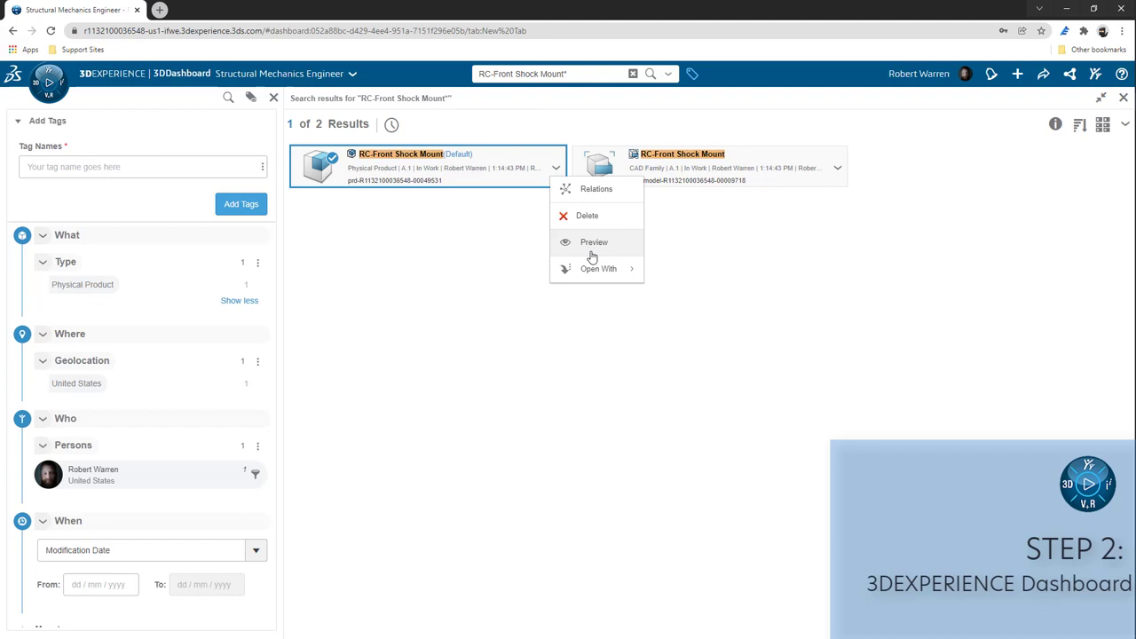
{"action": "mouse_move", "coordinate": [600, 274]}
{"action": "left_click", "coordinate": [701, 377]}
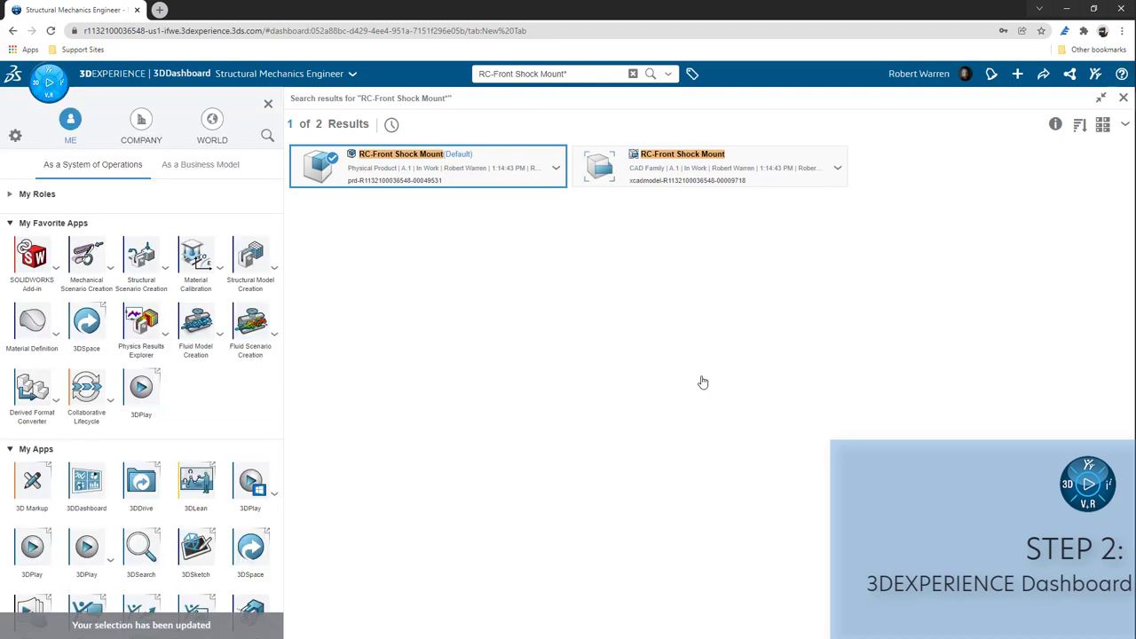
{"action": "left_click", "coordinate": [142, 387]}
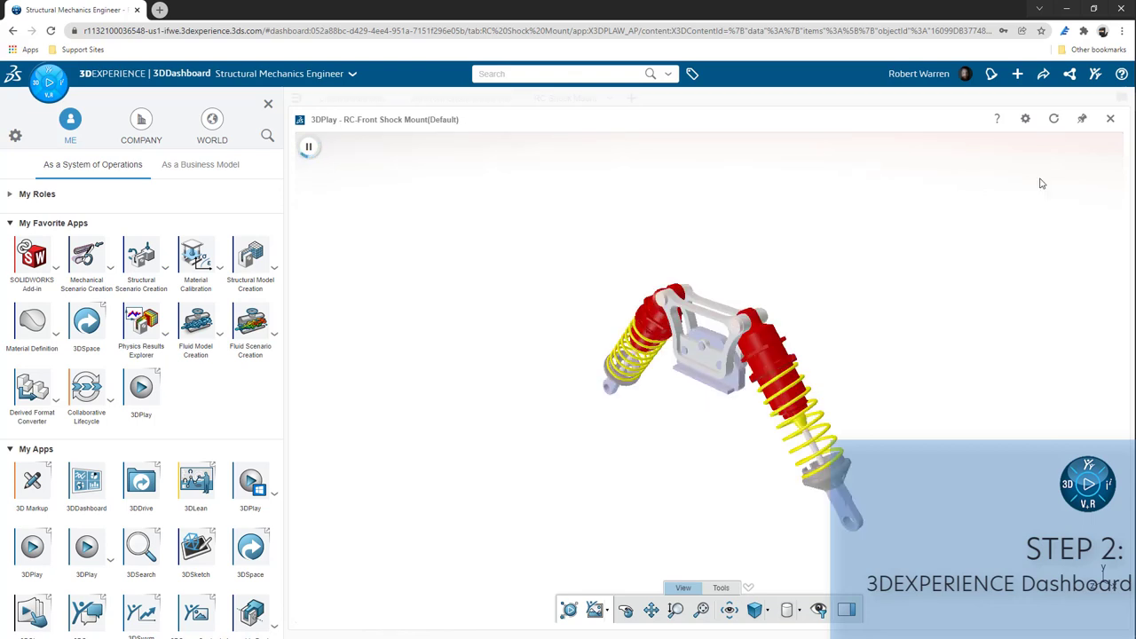
Step: Pin the search and 3D preview to a new dashboard tab, then launch Mechanical Scenario Creation
{"action": "left_click", "coordinate": [1125, 125]}
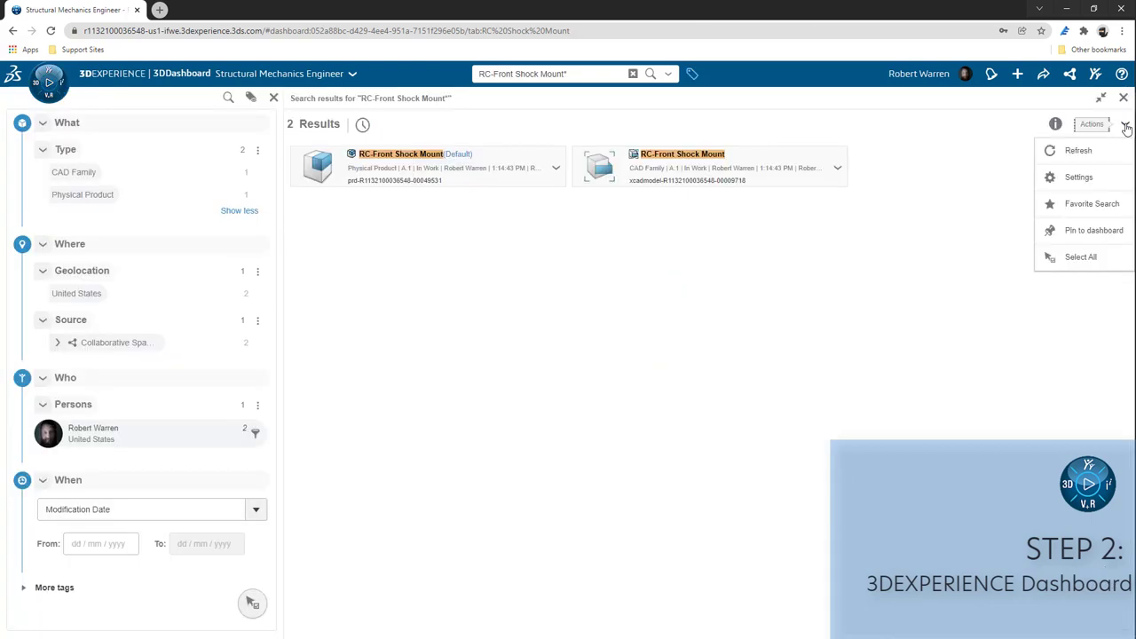
{"action": "left_click", "coordinate": [1097, 230]}
{"action": "left_click", "coordinate": [658, 261]}
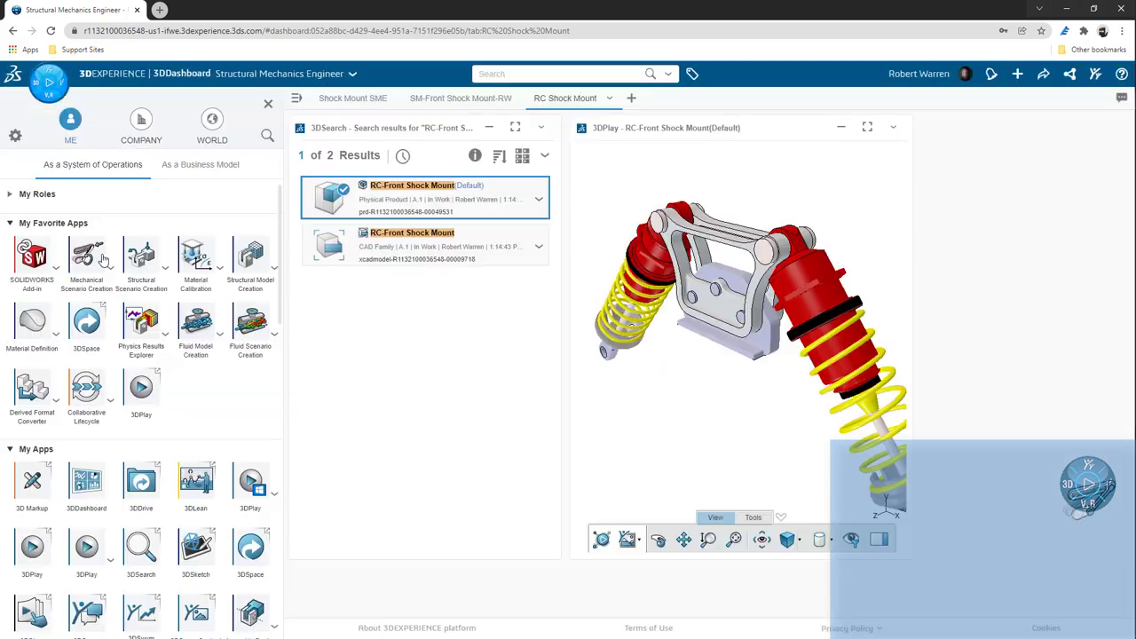
{"action": "left_click", "coordinate": [88, 257]}
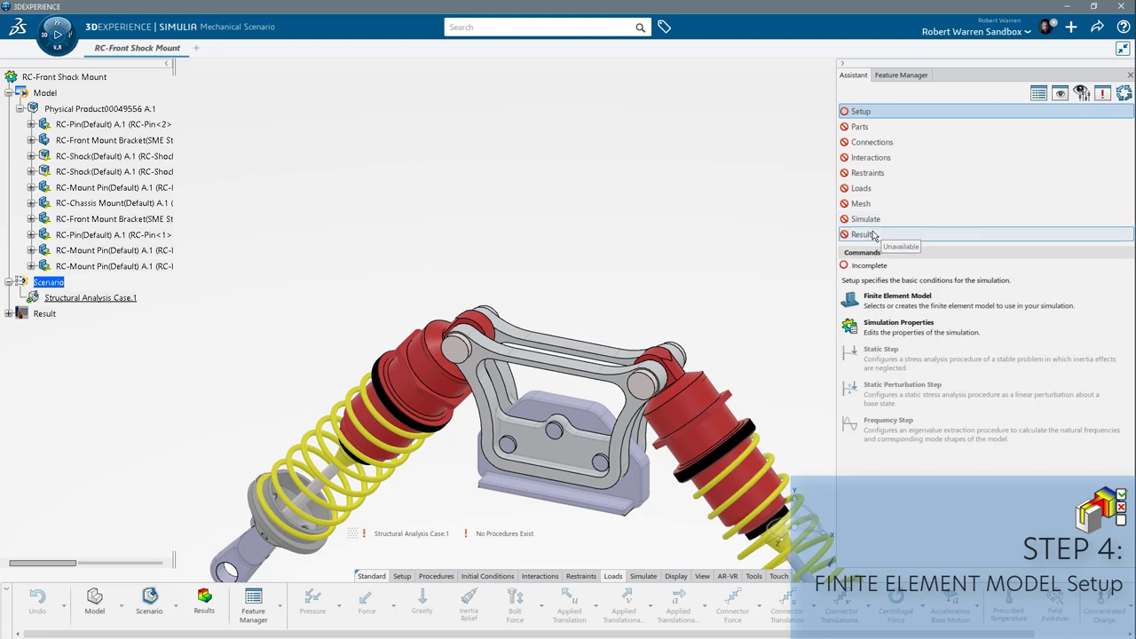
Step: Create the simulation titled 'RC-Front Shock Mount' from the Feature Manager
{"action": "left_click", "coordinate": [901, 76]}
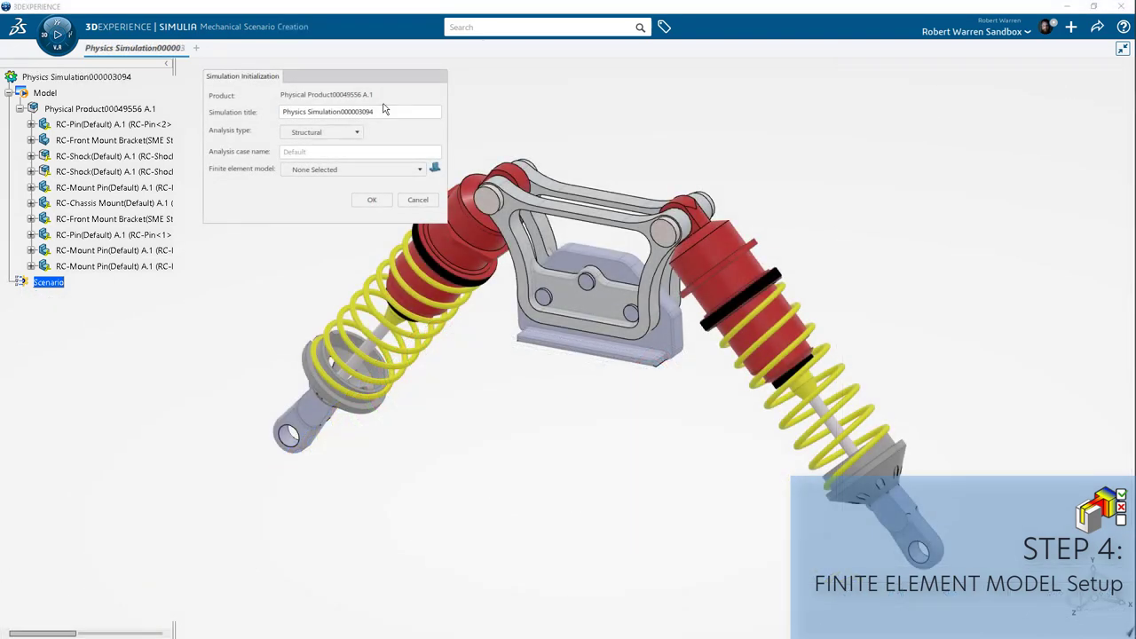
{"action": "type", "text": "RC-Front Shock Mount"}
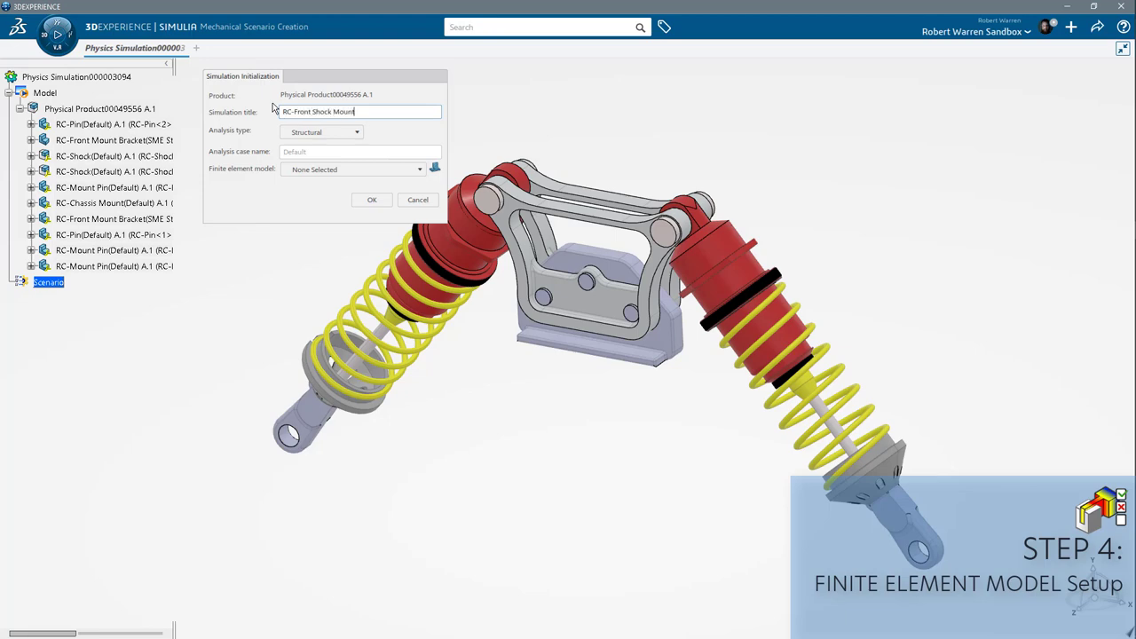
{"action": "left_click", "coordinate": [377, 199]}
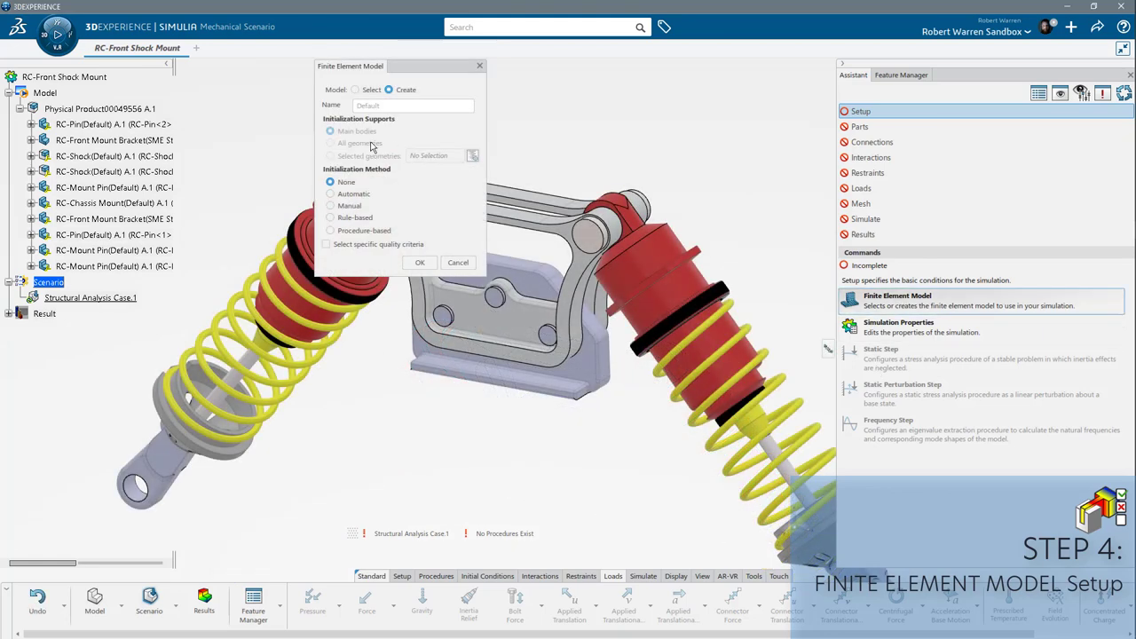
Step: Choose Automatic meshing of selected geometries and check RC-Pin, a bracket, two RC-Mount Pins and RC-Chassis Mount
{"action": "left_click", "coordinate": [330, 194]}
{"action": "left_click", "coordinate": [356, 157]}
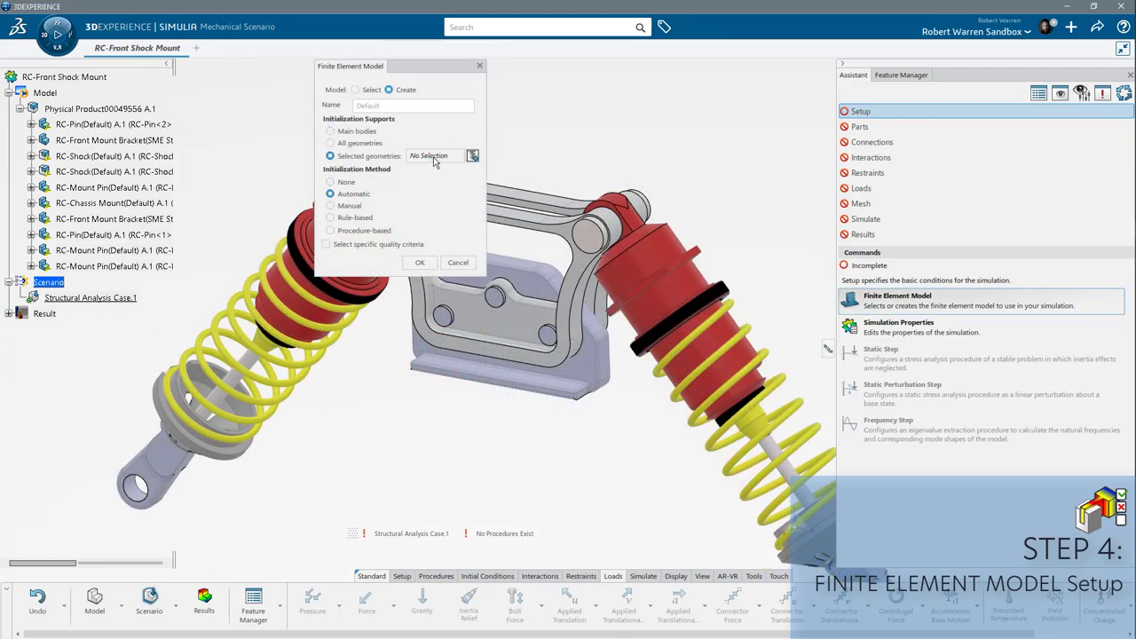
{"action": "left_click", "coordinate": [473, 155]}
{"action": "left_click", "coordinate": [529, 330]}
{"action": "left_click", "coordinate": [529, 317]}
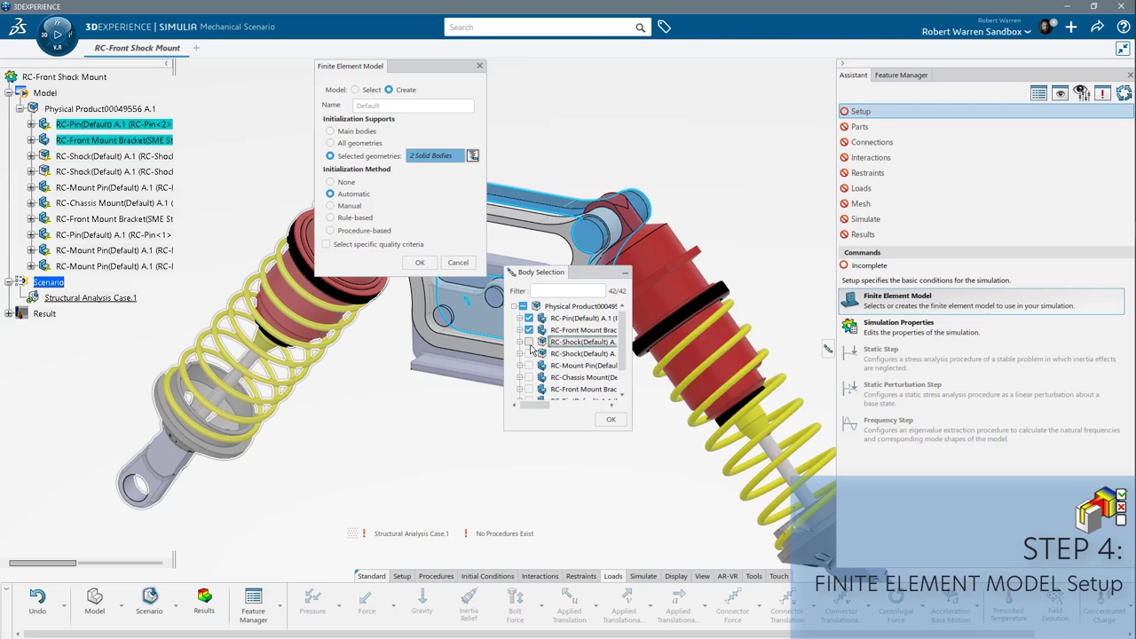
{"action": "left_click", "coordinate": [529, 365]}
{"action": "left_click", "coordinate": [529, 377]}
{"action": "left_click", "coordinate": [529, 389]}
Step: Check the second bracket, second RC-Pin and last RC-Mount Pin, then create the meshed model
{"action": "scroll", "coordinate": [568, 364], "scroll_direction": "down", "scroll_amount": 2}
{"action": "left_click", "coordinate": [529, 370]}
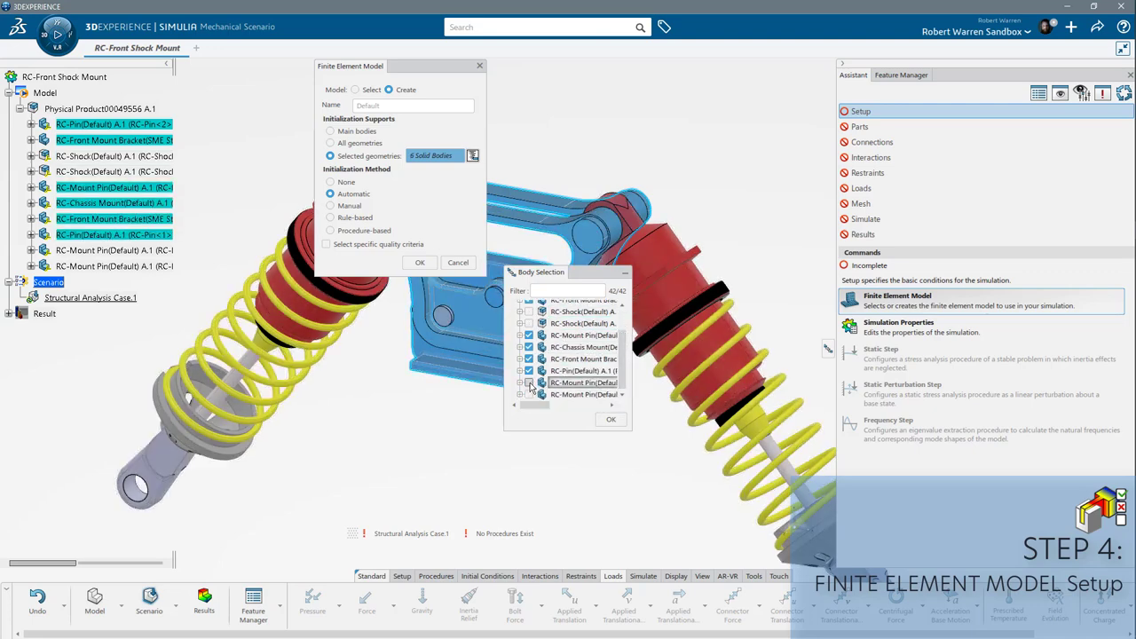
{"action": "left_click", "coordinate": [529, 382]}
{"action": "left_click", "coordinate": [529, 394]}
{"action": "left_click_drag", "start_coordinate": [575, 274], "coordinate": [754, 86]}
{"action": "left_click_drag", "start_coordinate": [423, 64], "coordinate": [302, 76]}
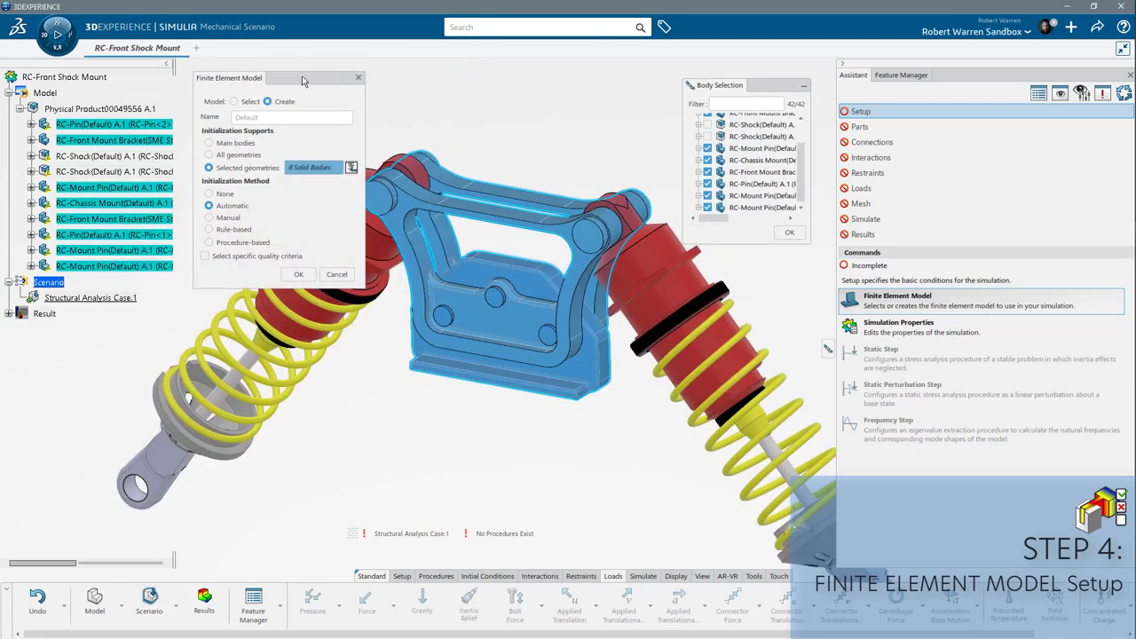
{"action": "left_click", "coordinate": [299, 275]}
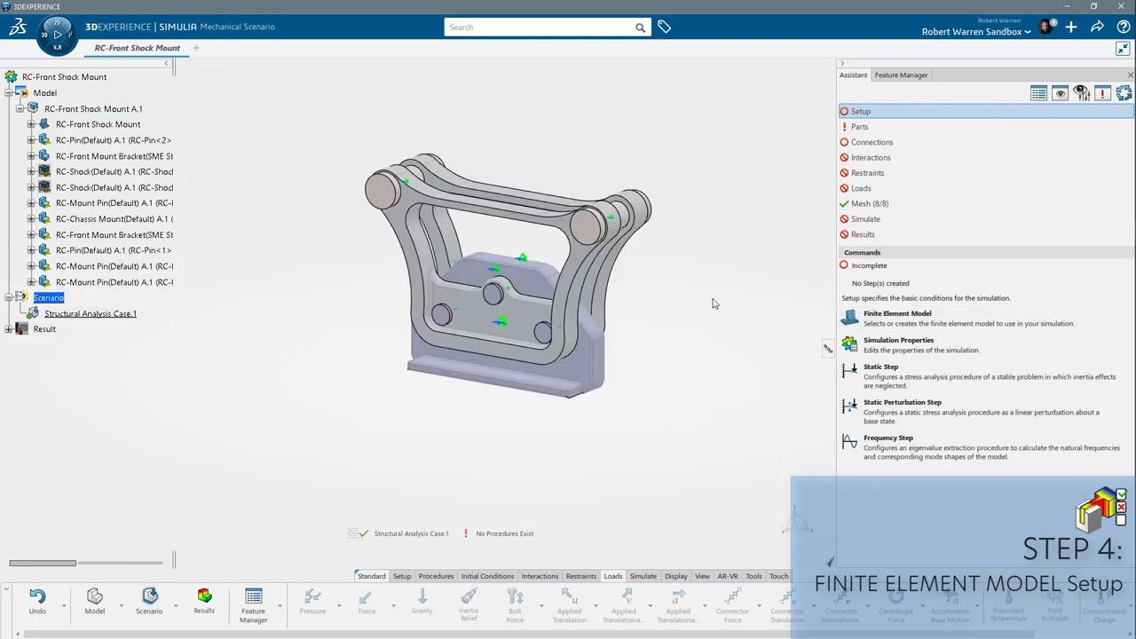
Step: Create the static step 'Shock Load' with an initial time increment of 0.001
{"action": "left_click", "coordinate": [880, 373]}
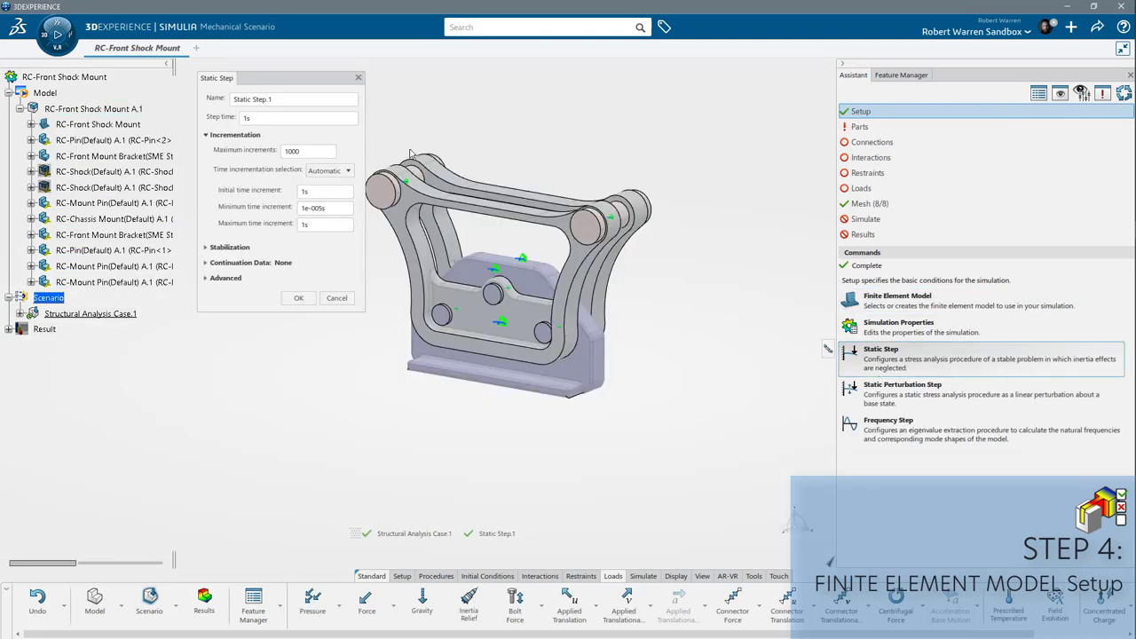
{"action": "triple_click", "coordinate": [235, 99]}
{"action": "type", "text": "Shock Load"}
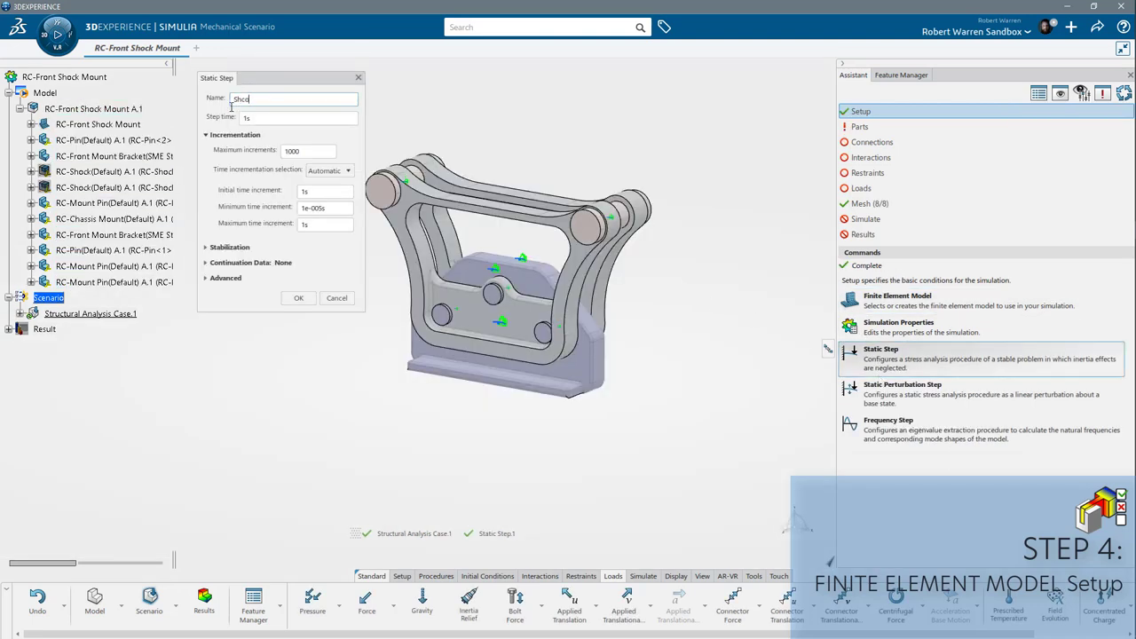
{"action": "triple_click", "coordinate": [310, 191]}
{"action": "type", "text": "0.001"}
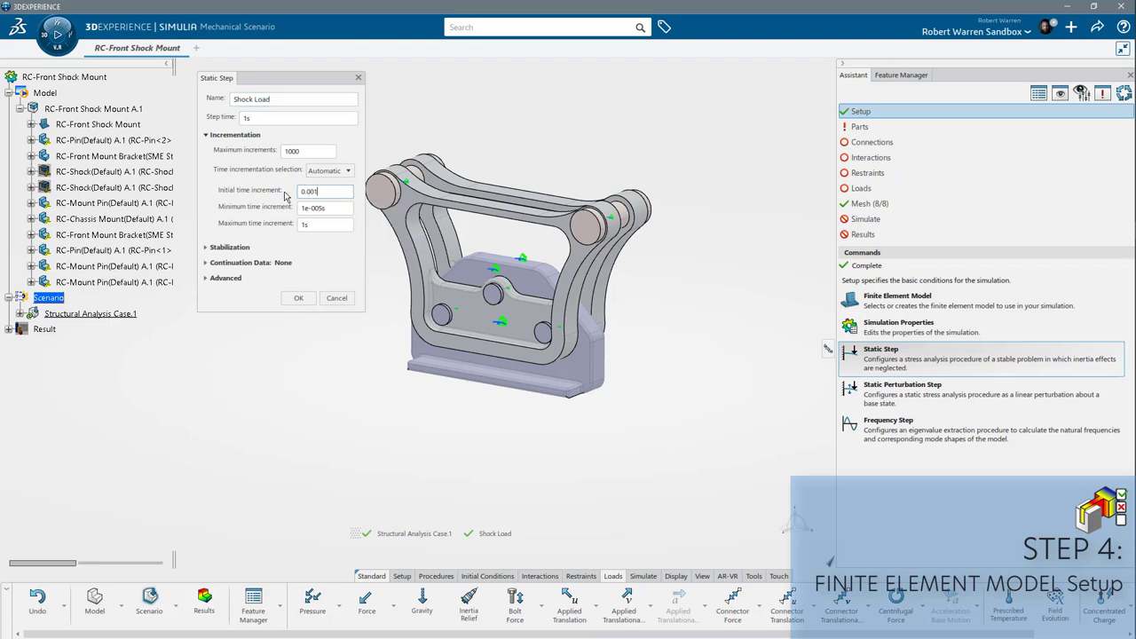
{"action": "left_click", "coordinate": [298, 297]}
Step: Edit Solid Section.1 and assign it 1060 Alloy from the Material Palette
{"action": "left_click", "coordinate": [876, 127]}
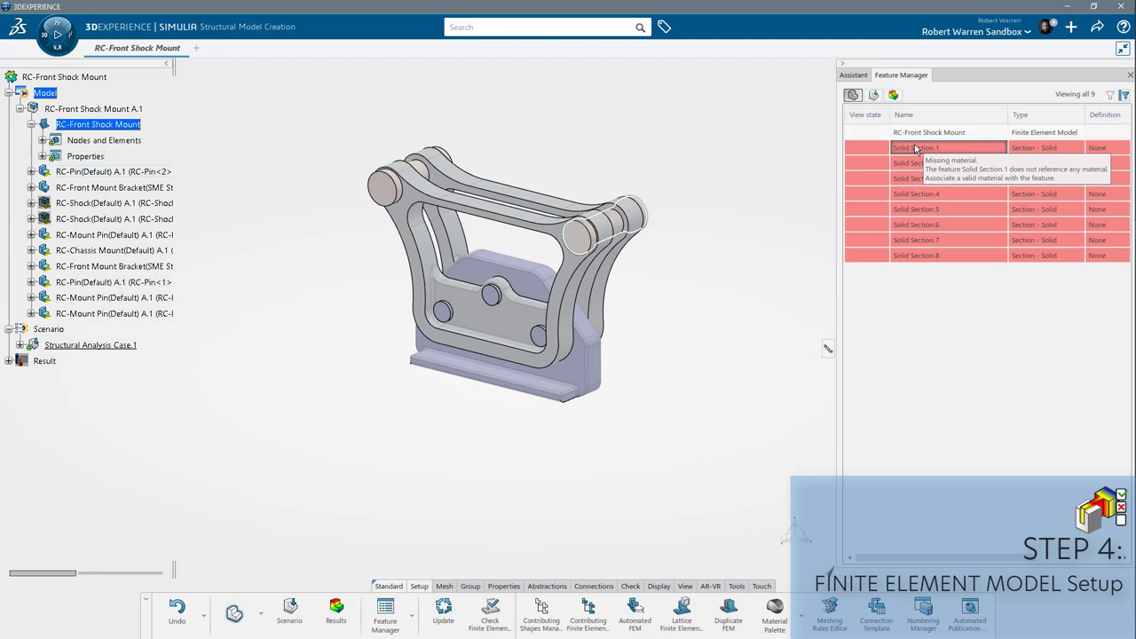
{"action": "left_click", "coordinate": [916, 148]}
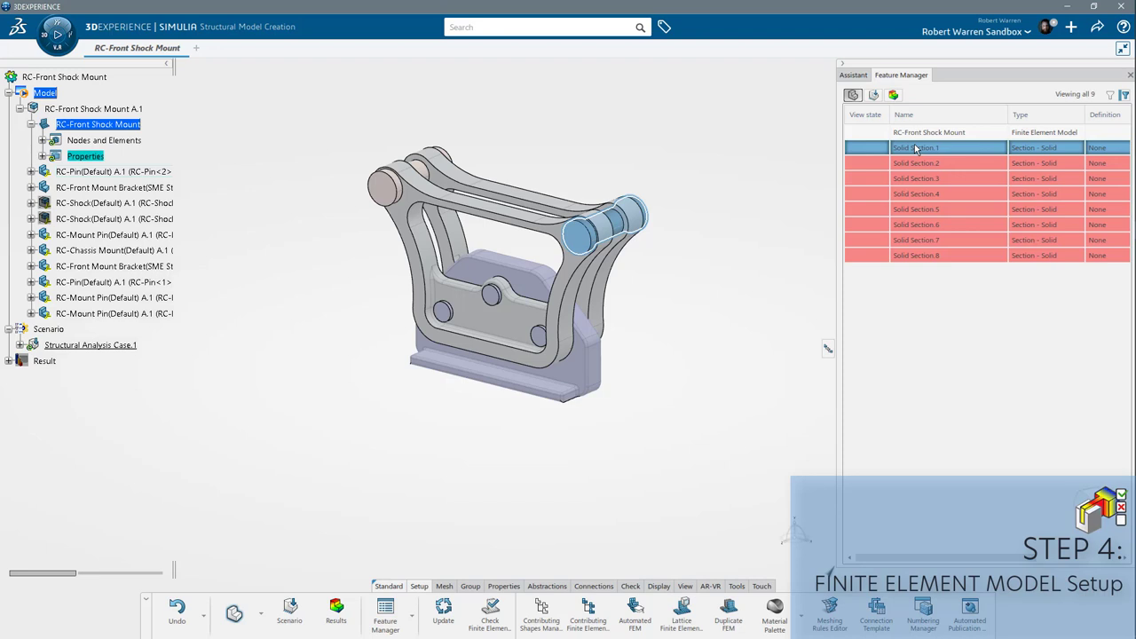
{"action": "right_click", "coordinate": [917, 148]}
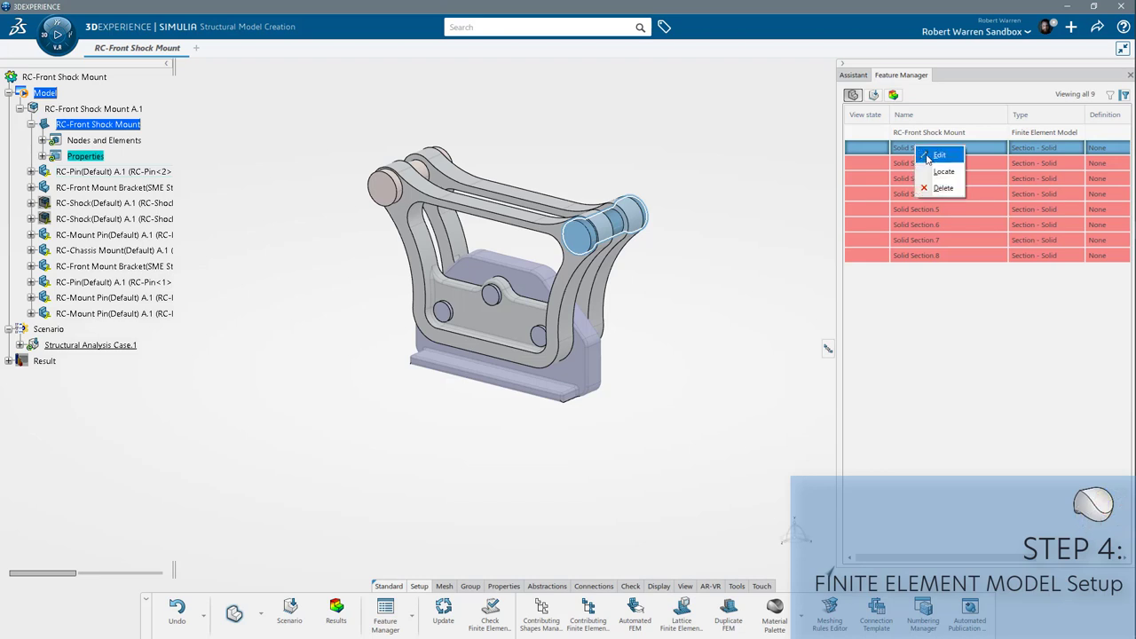
{"action": "left_click", "coordinate": [939, 155]}
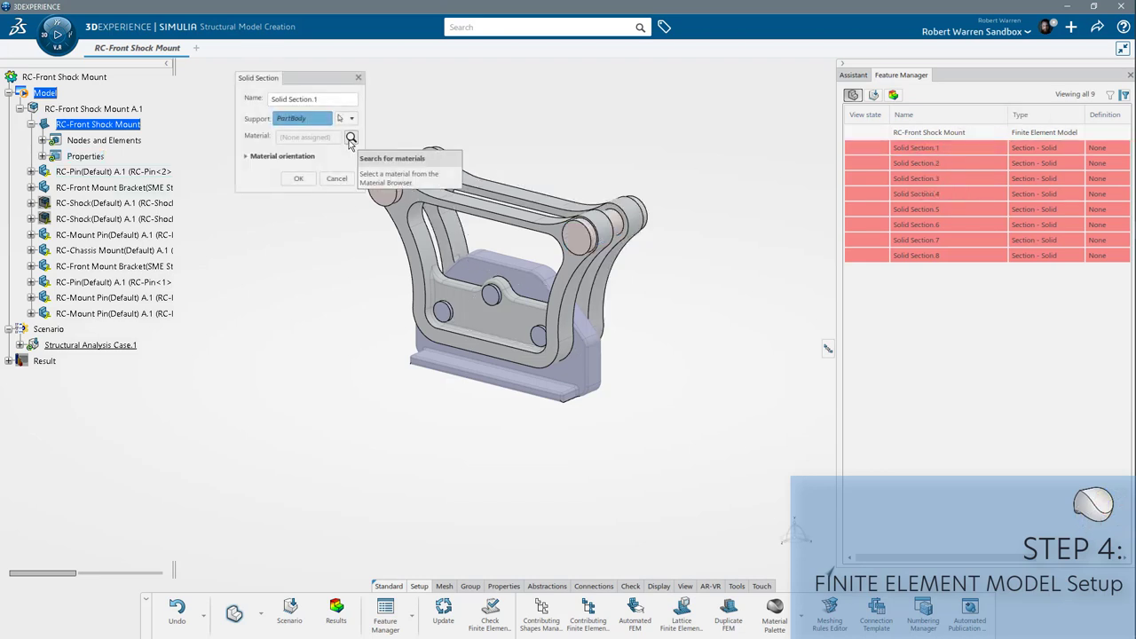
{"action": "left_click", "coordinate": [351, 139]}
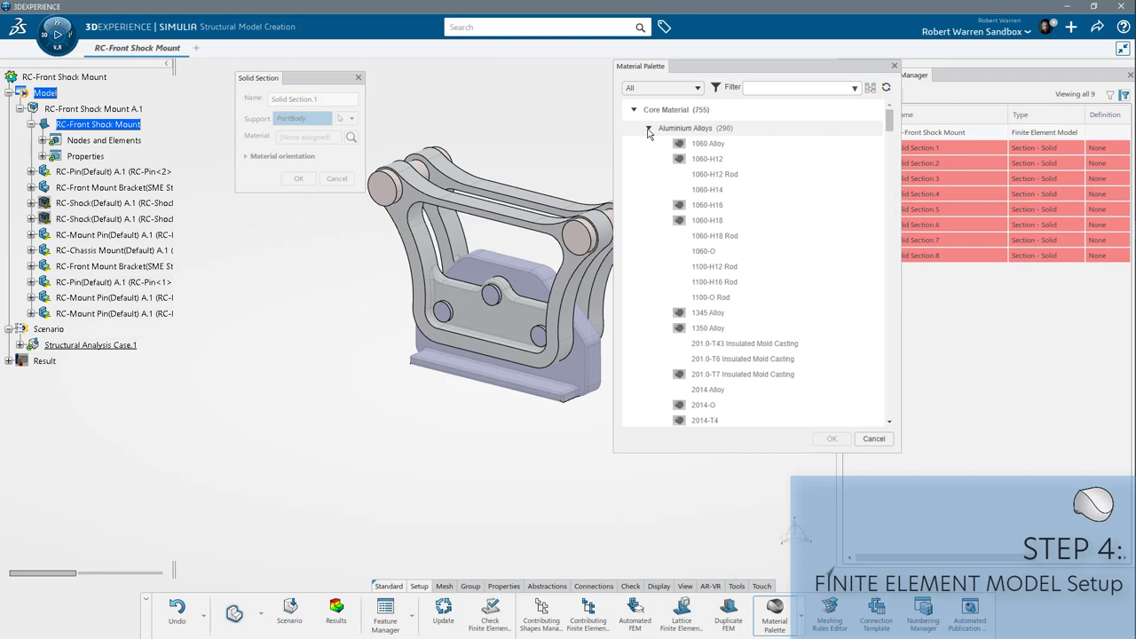
{"action": "double_click", "coordinate": [702, 144]}
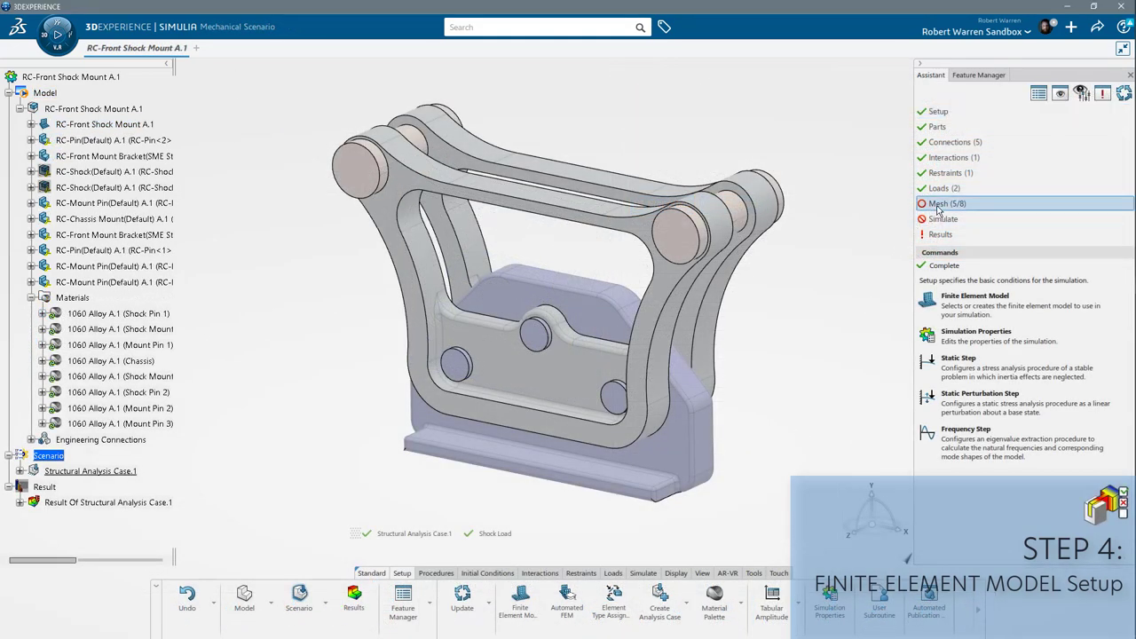
Step: Apply a Hex-Dominant Mesh to the remaining pin
{"action": "left_click", "coordinate": [937, 204]}
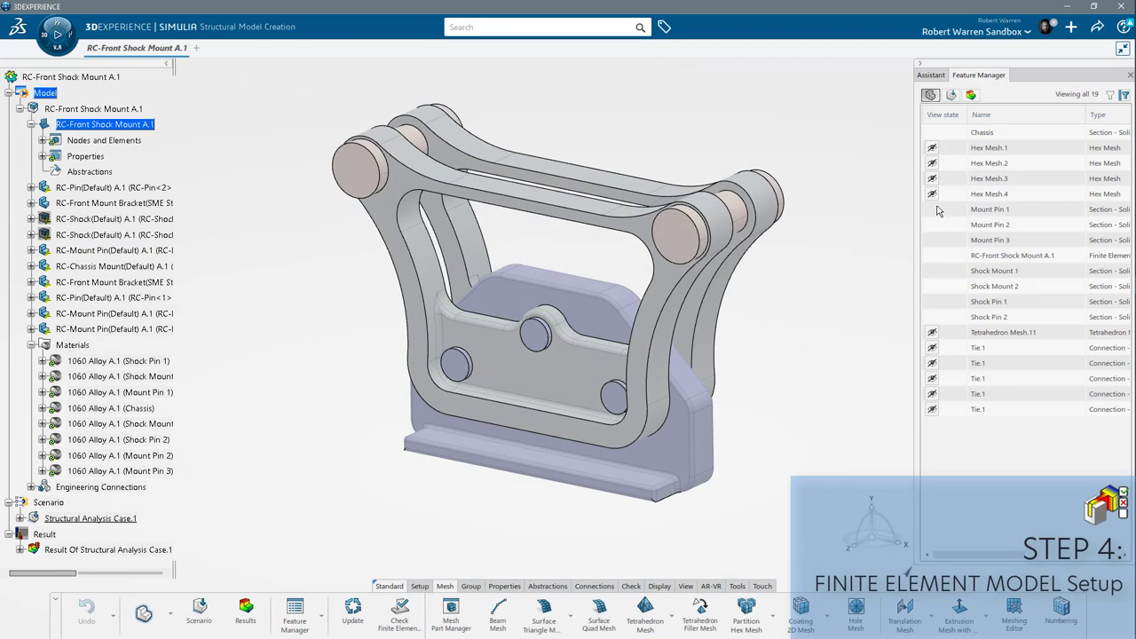
{"action": "left_click", "coordinate": [925, 76]}
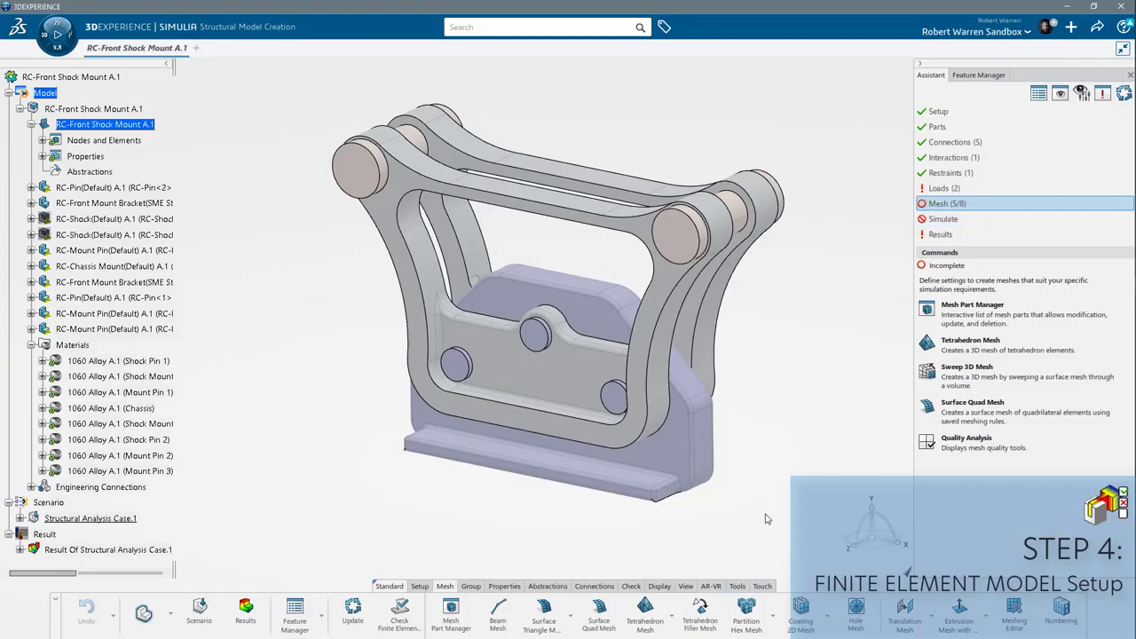
{"action": "left_click", "coordinate": [770, 616]}
{"action": "left_click", "coordinate": [750, 550]}
{"action": "left_click", "coordinate": [688, 229]}
{"action": "left_click", "coordinate": [850, 348]}
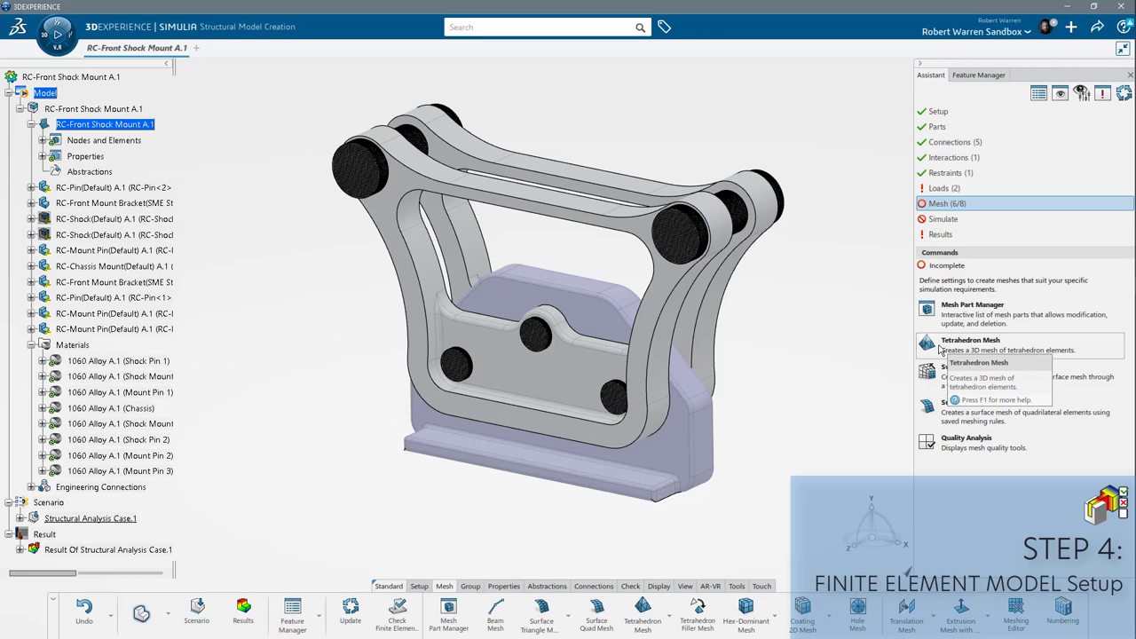
Step: Mesh both front mount brackets with 0.5mm tetrahedra
{"action": "left_click", "coordinate": [939, 346]}
{"action": "left_click", "coordinate": [710, 358]}
{"action": "left_click", "coordinate": [851, 328]}
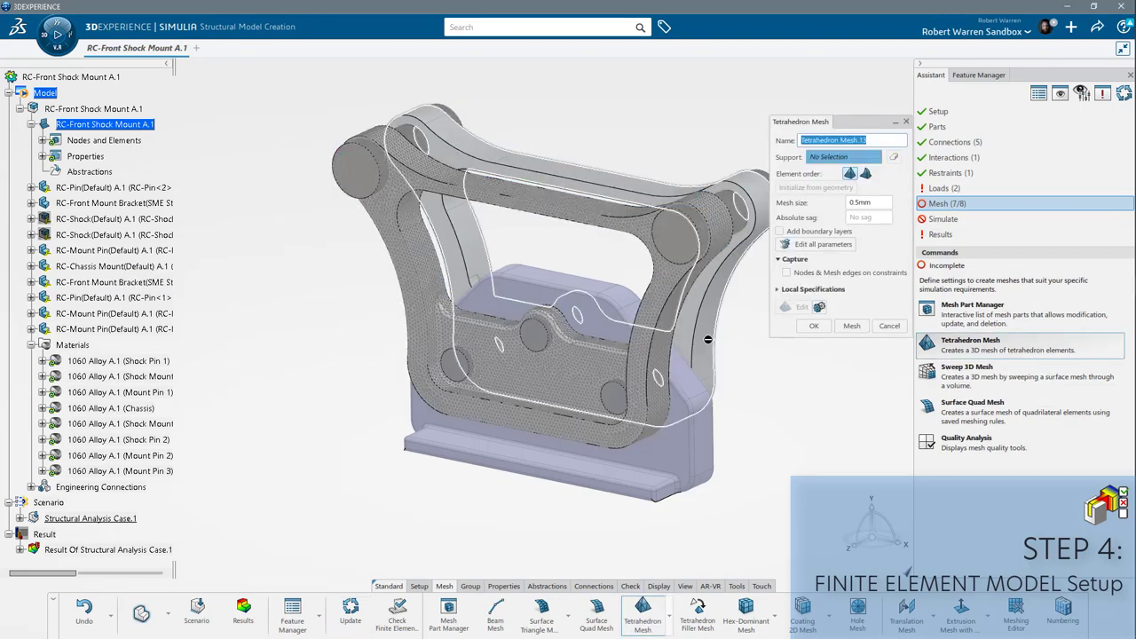
{"action": "left_click", "coordinate": [851, 328]}
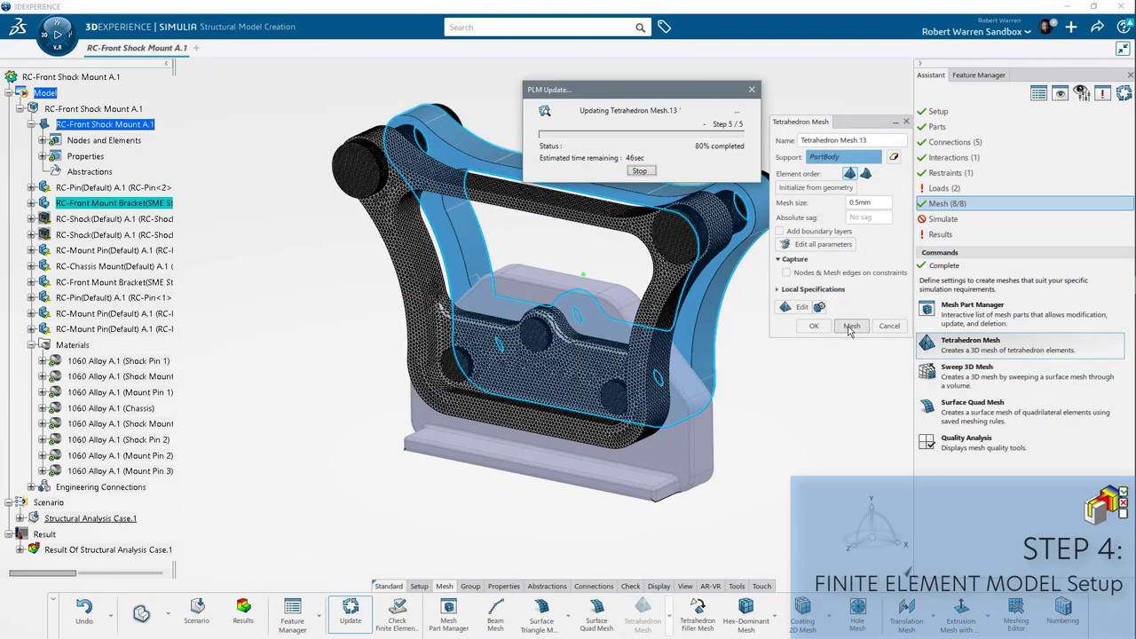
{"action": "left_click", "coordinate": [979, 74]}
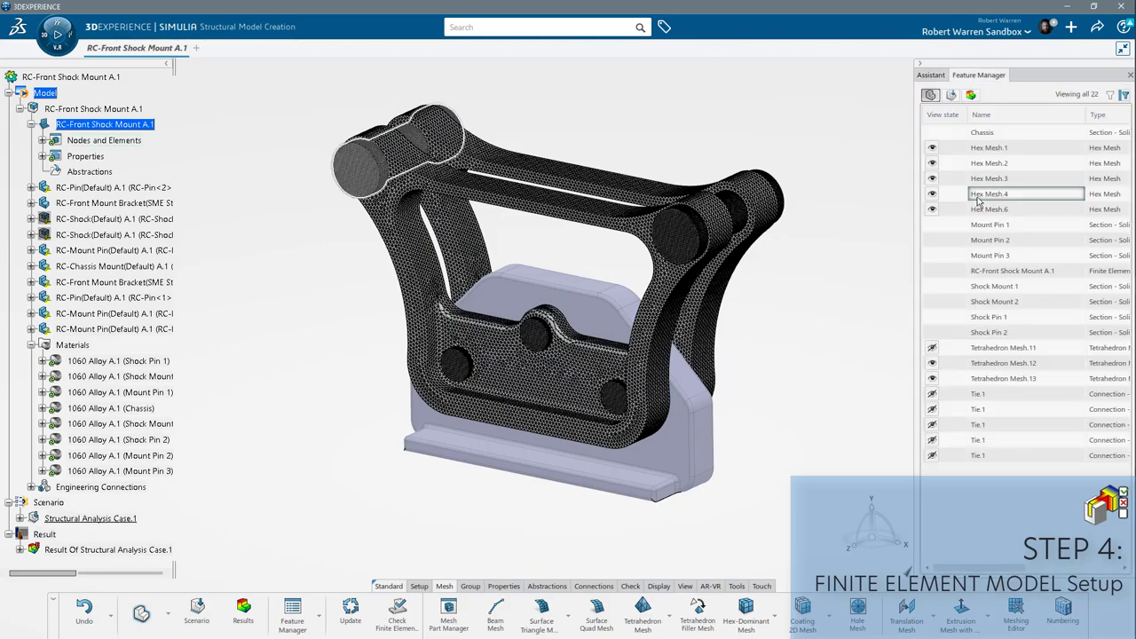
{"action": "middle_click_drag", "start_coordinate": [462, 338], "coordinate": [282, 356]}
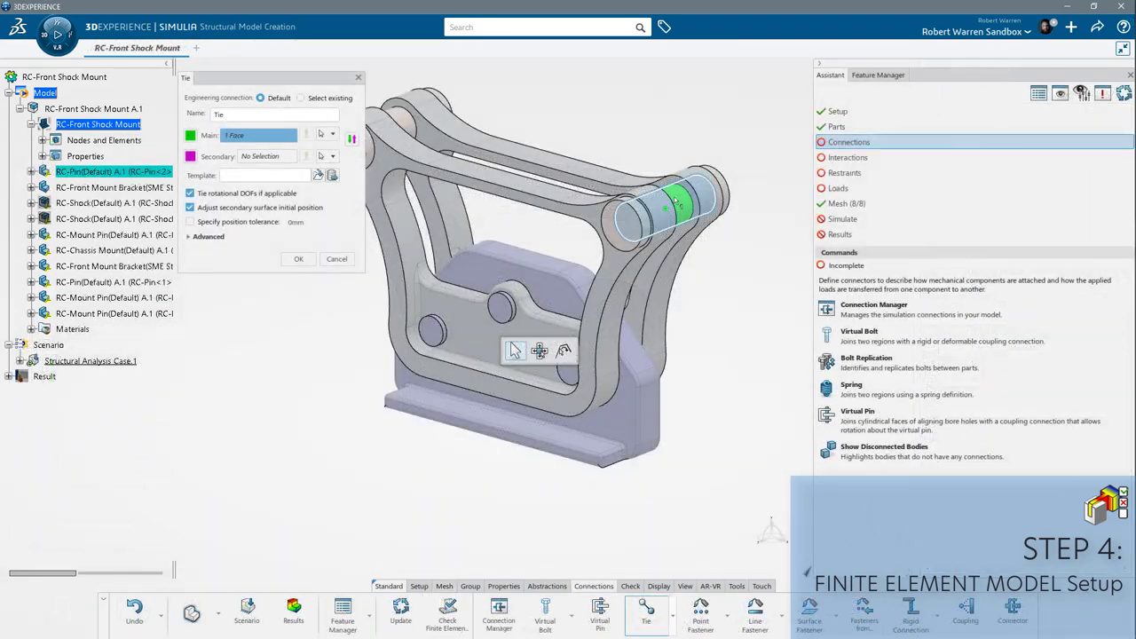
Step: Tie the pin face to the two bracket bore faces
{"action": "scroll", "coordinate": [622, 233], "scroll_direction": "up", "scroll_amount": 3}
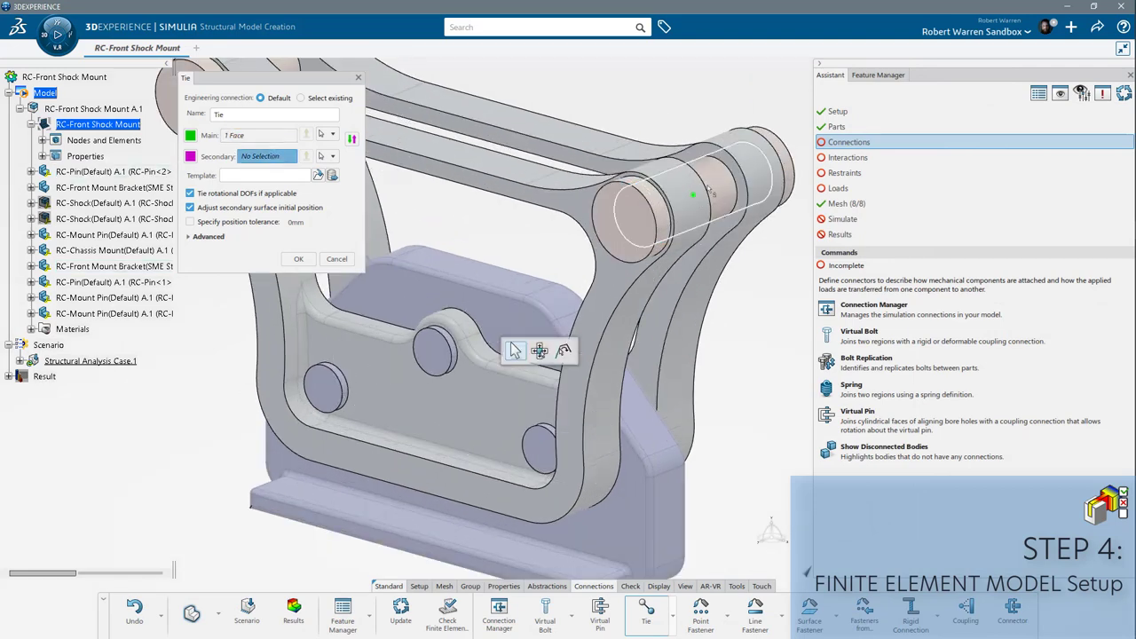
{"action": "left_click", "coordinate": [637, 215]}
{"action": "left_click", "coordinate": [710, 188]}
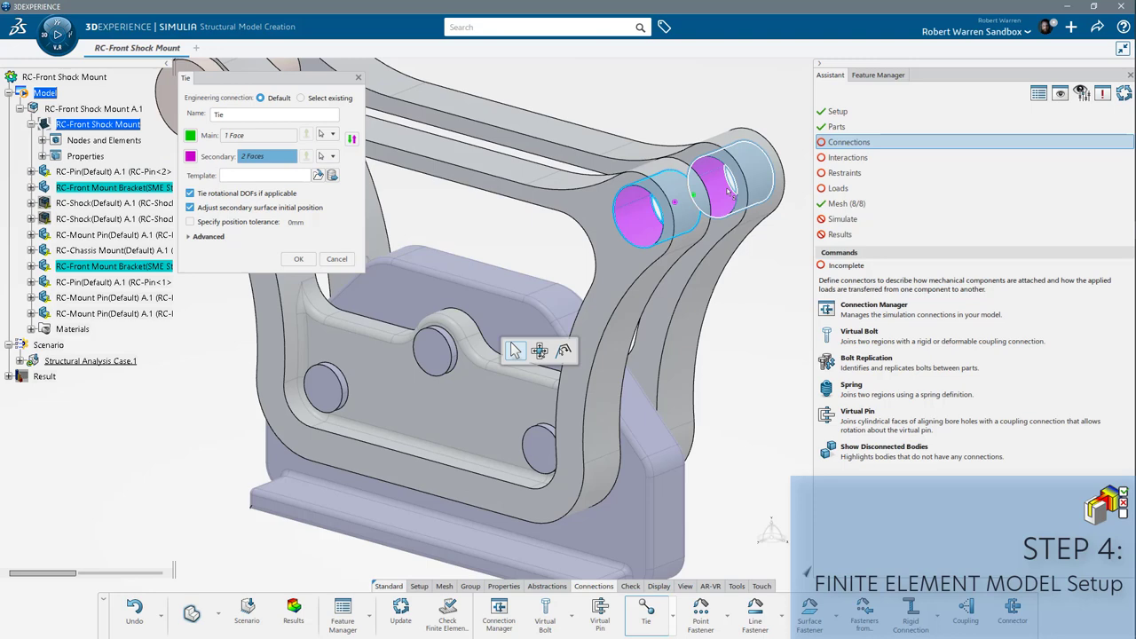
{"action": "left_click", "coordinate": [298, 259]}
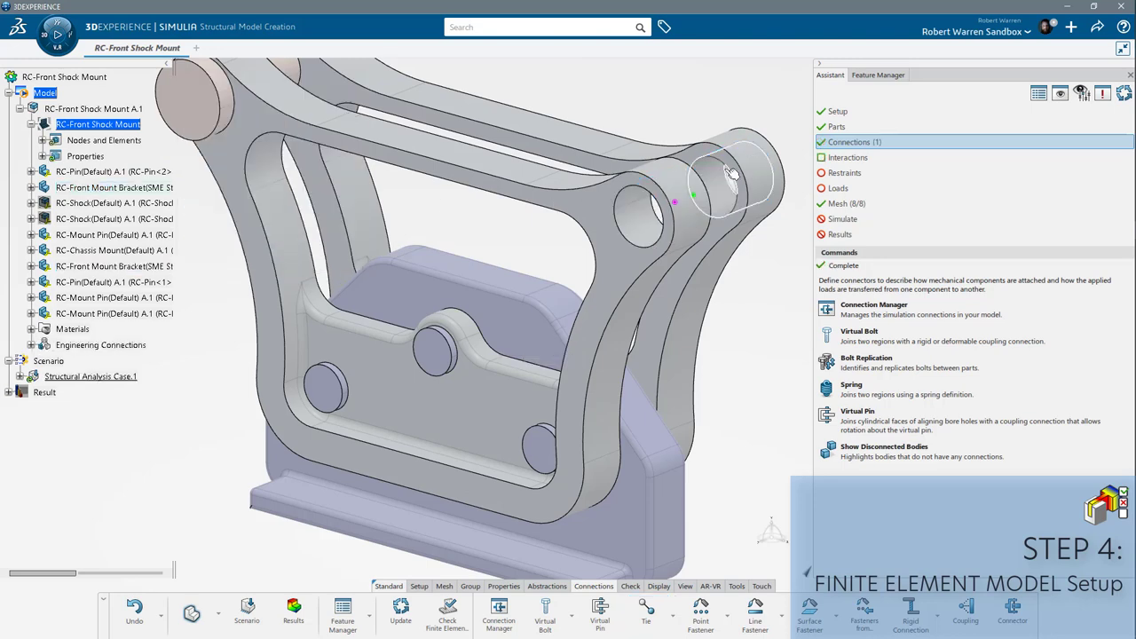
Step: Add a General Contact covering all component surfaces
{"action": "left_click", "coordinate": [848, 158]}
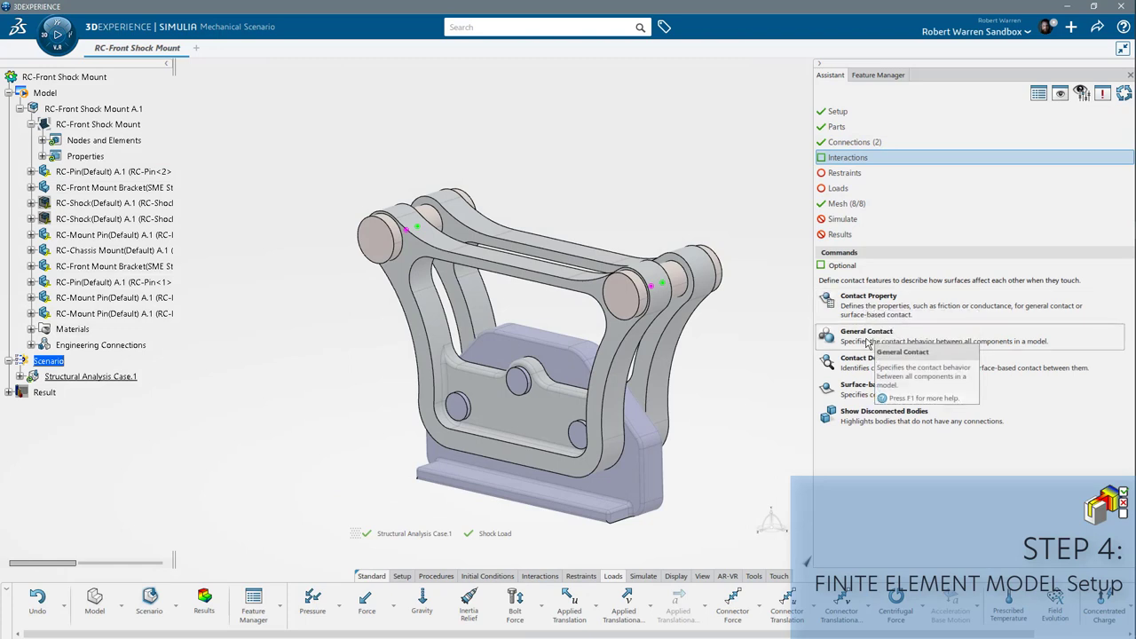
{"action": "left_click", "coordinate": [867, 341]}
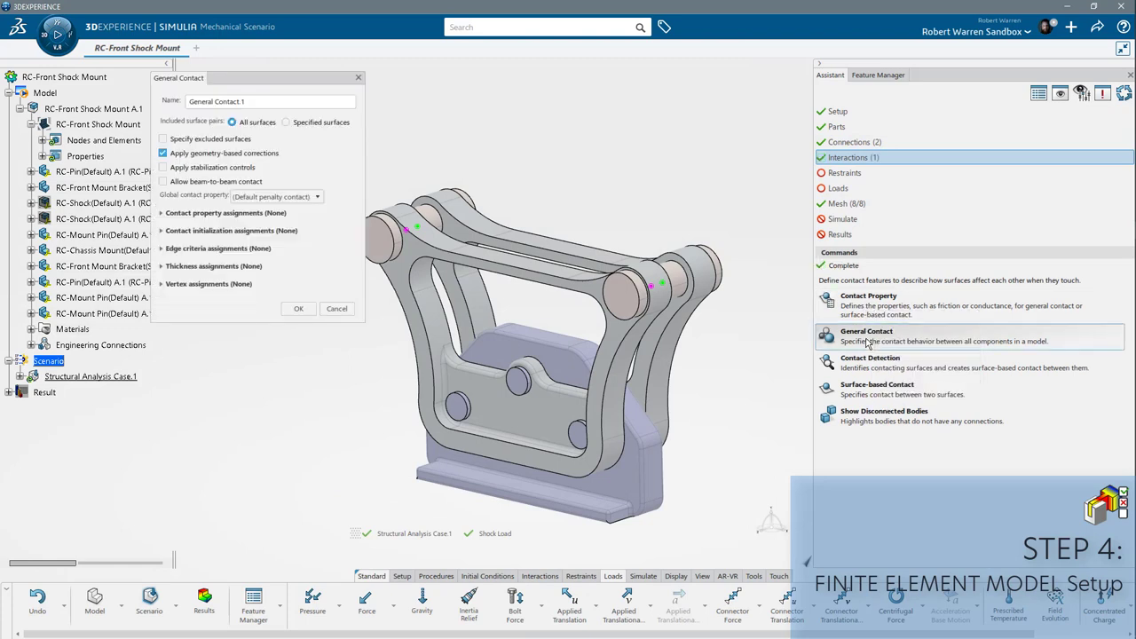
{"action": "left_click", "coordinate": [298, 309]}
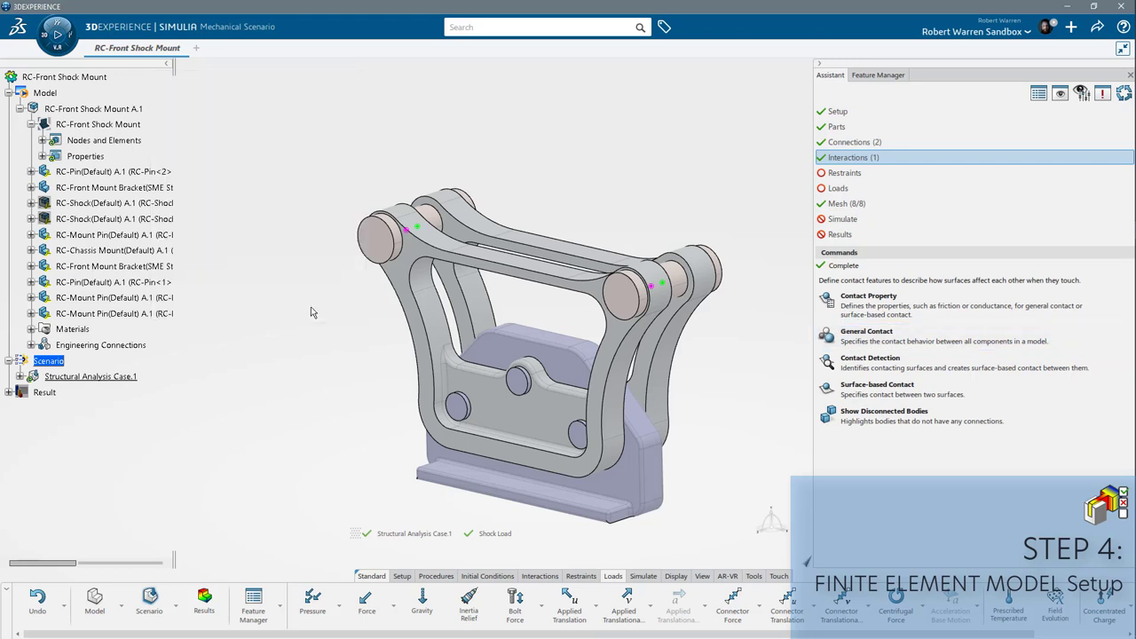
{"action": "left_click", "coordinate": [844, 174]}
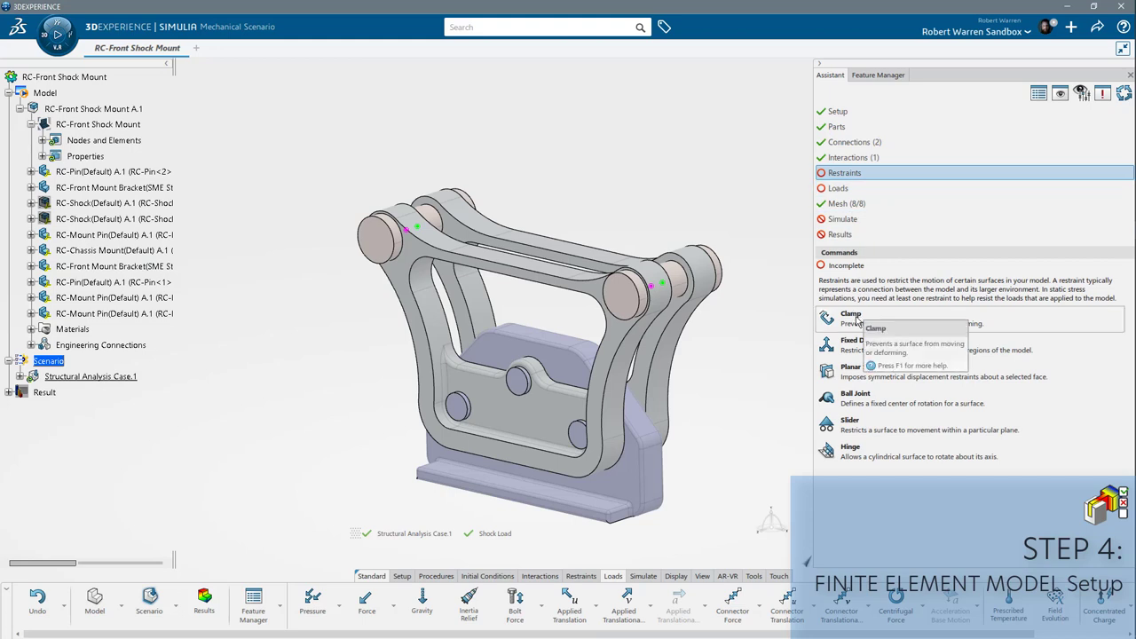
Step: Clamp the chassis mount face as the restraint
{"action": "left_click", "coordinate": [578, 578]}
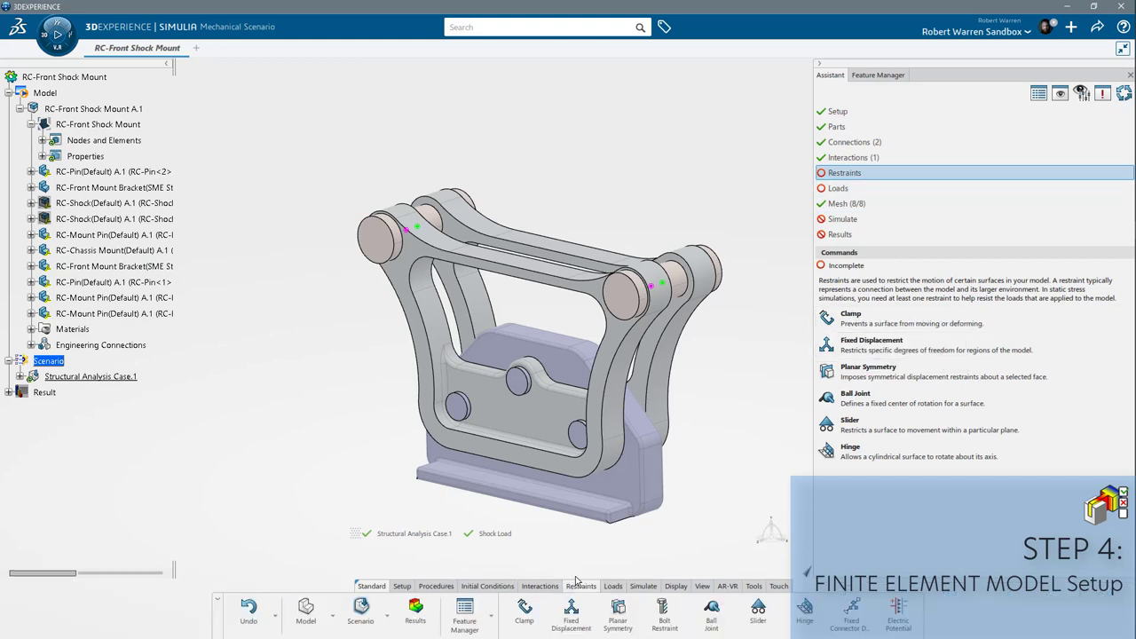
{"action": "left_click", "coordinate": [860, 325]}
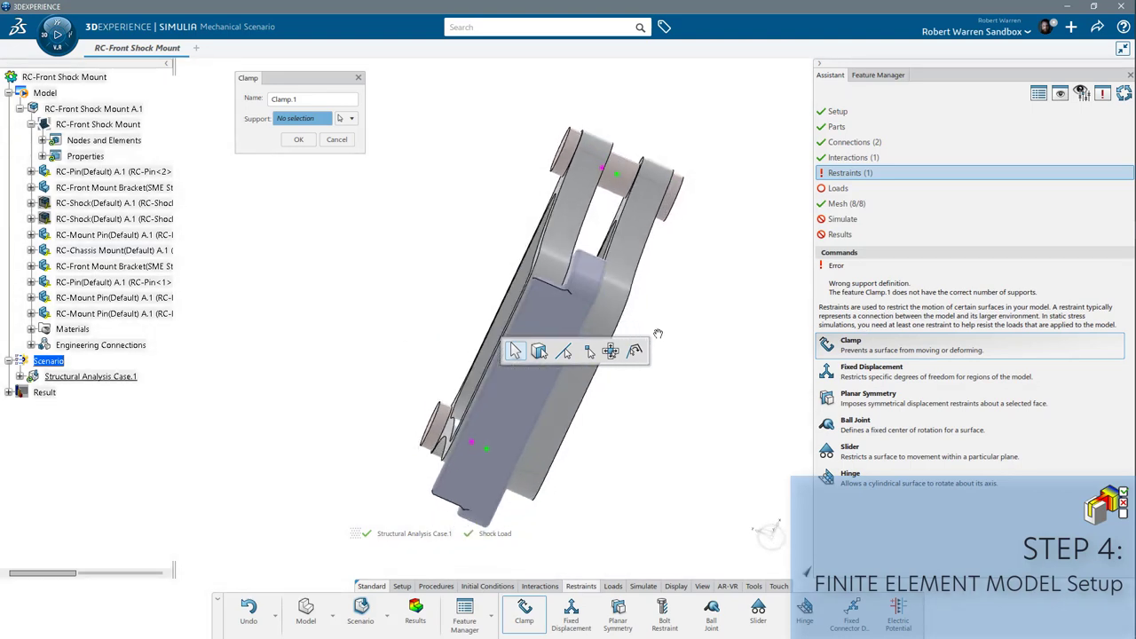
{"action": "left_click", "coordinate": [556, 327]}
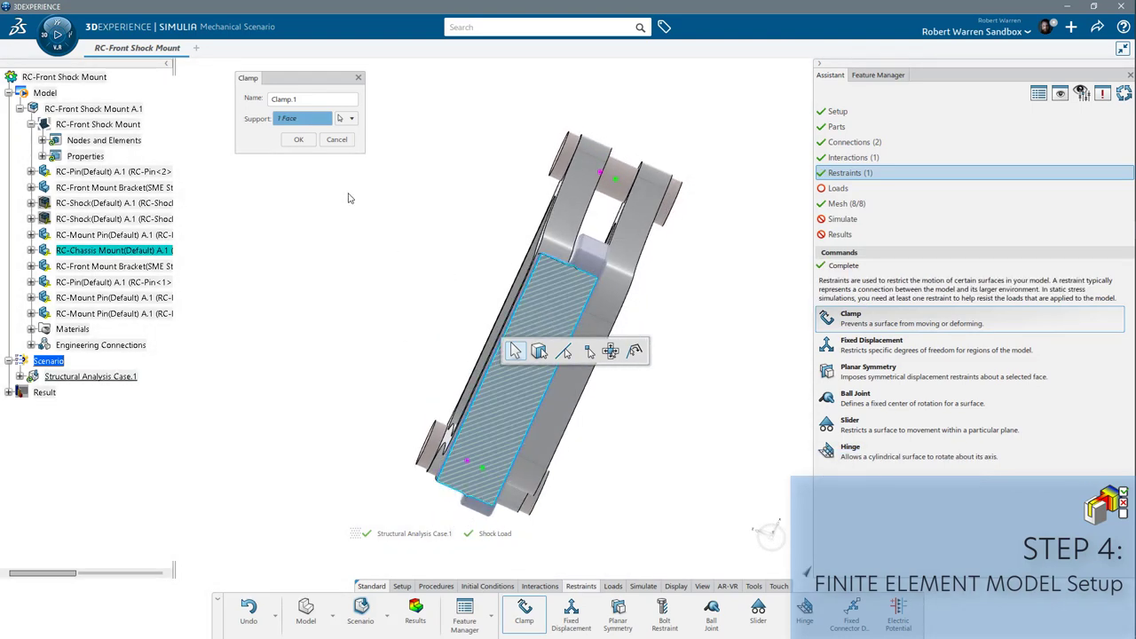
{"action": "left_click", "coordinate": [298, 141]}
Step: Apply 630N forces in X and Y to both shock pin faces in the Shock Load step
{"action": "left_click", "coordinate": [836, 189]}
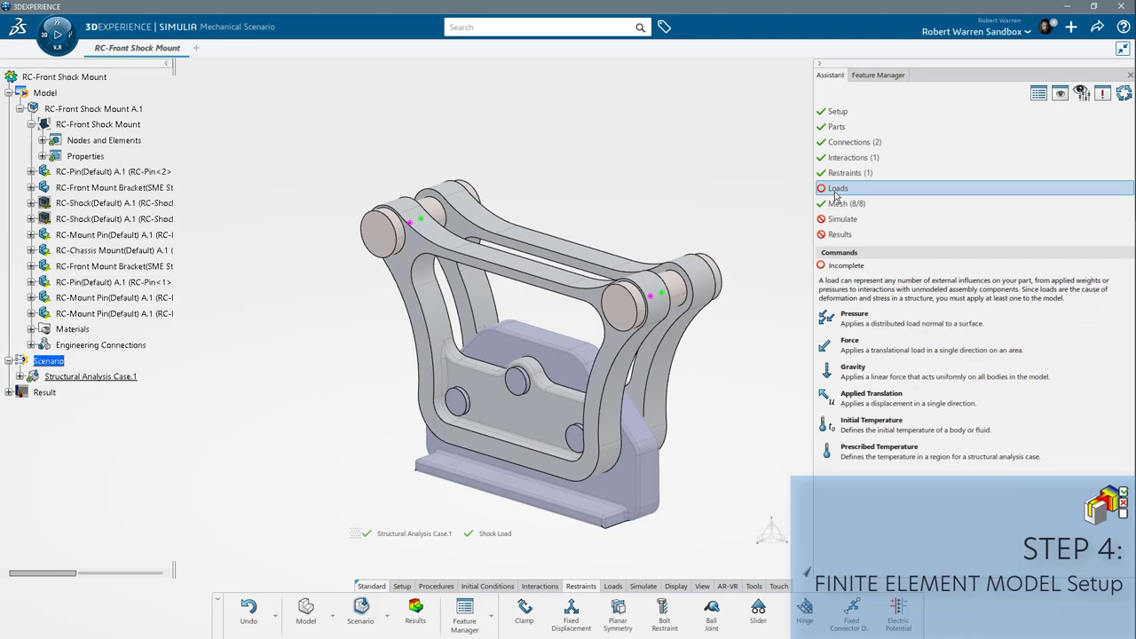
{"action": "left_click", "coordinate": [864, 346]}
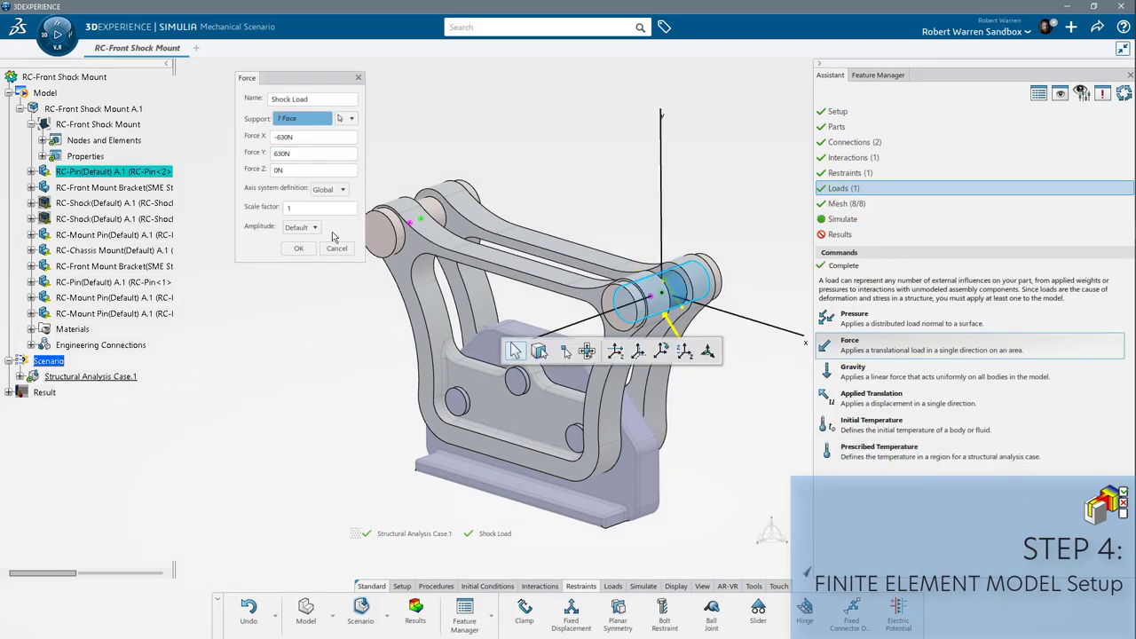
{"action": "left_click", "coordinate": [298, 249]}
{"action": "left_click", "coordinate": [436, 210]}
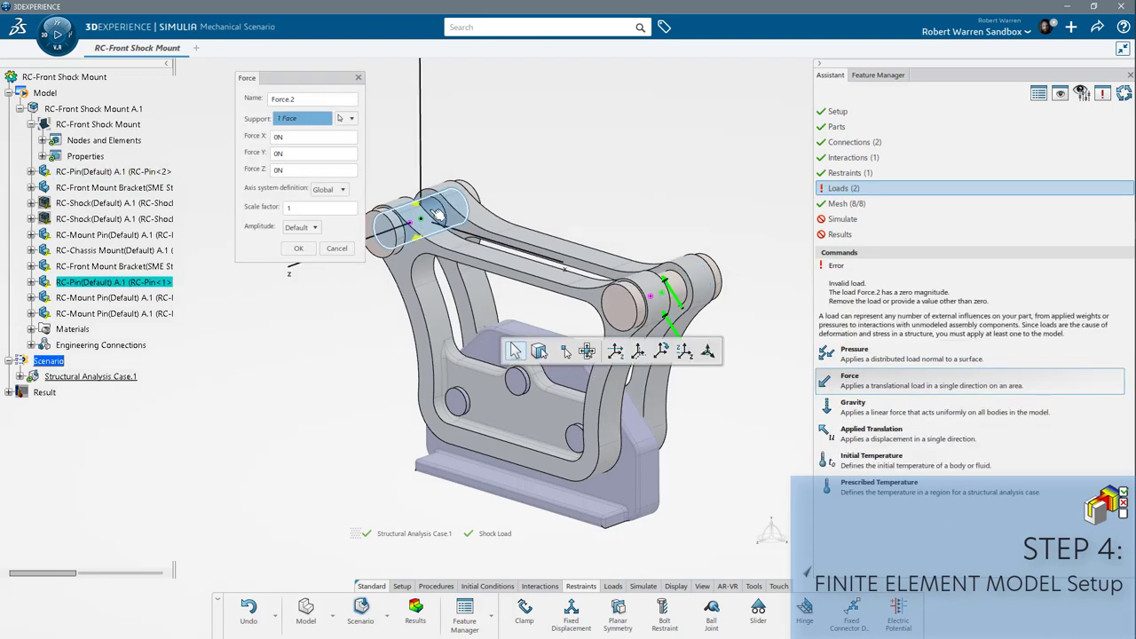
{"action": "left_click", "coordinate": [277, 137]}
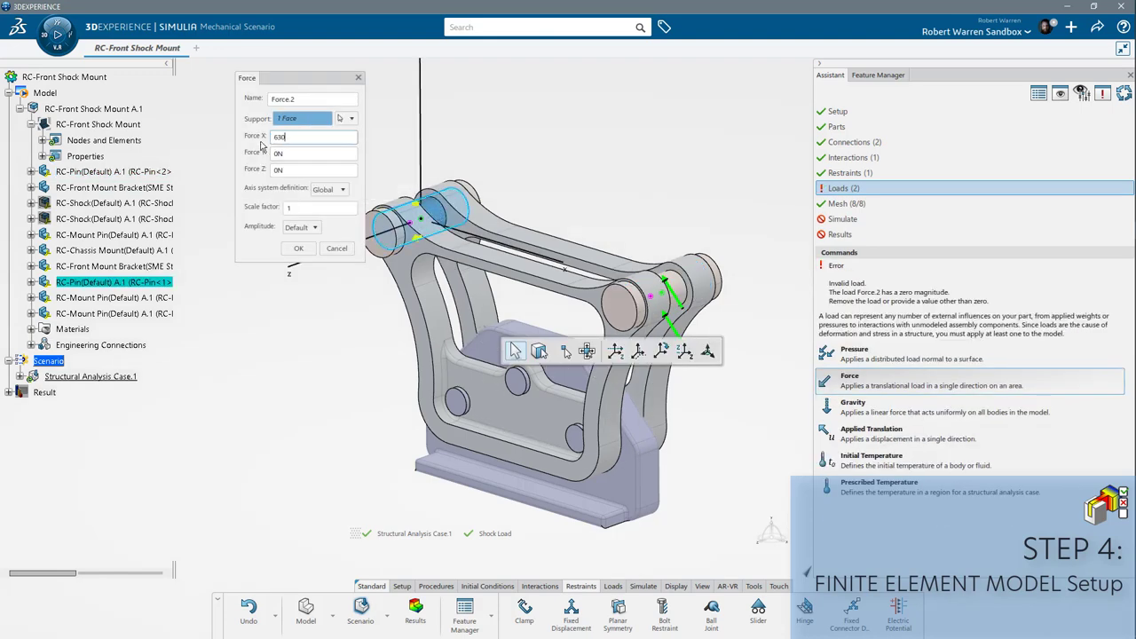
{"action": "key", "text": "Tab"}
{"action": "type", "text": "630"}
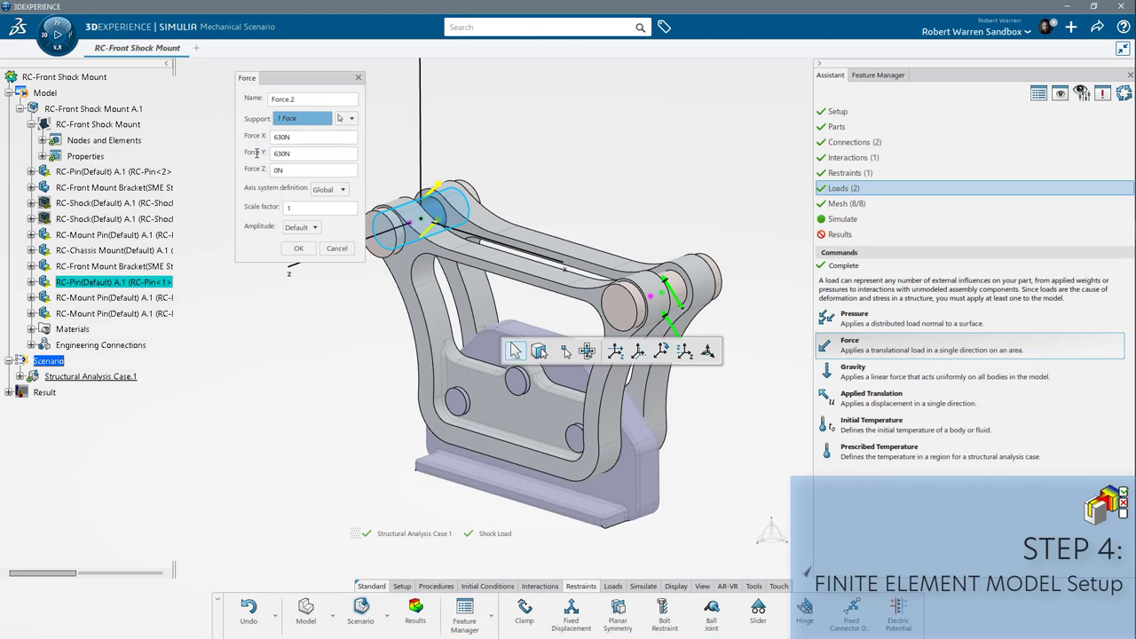
{"action": "left_click", "coordinate": [298, 249]}
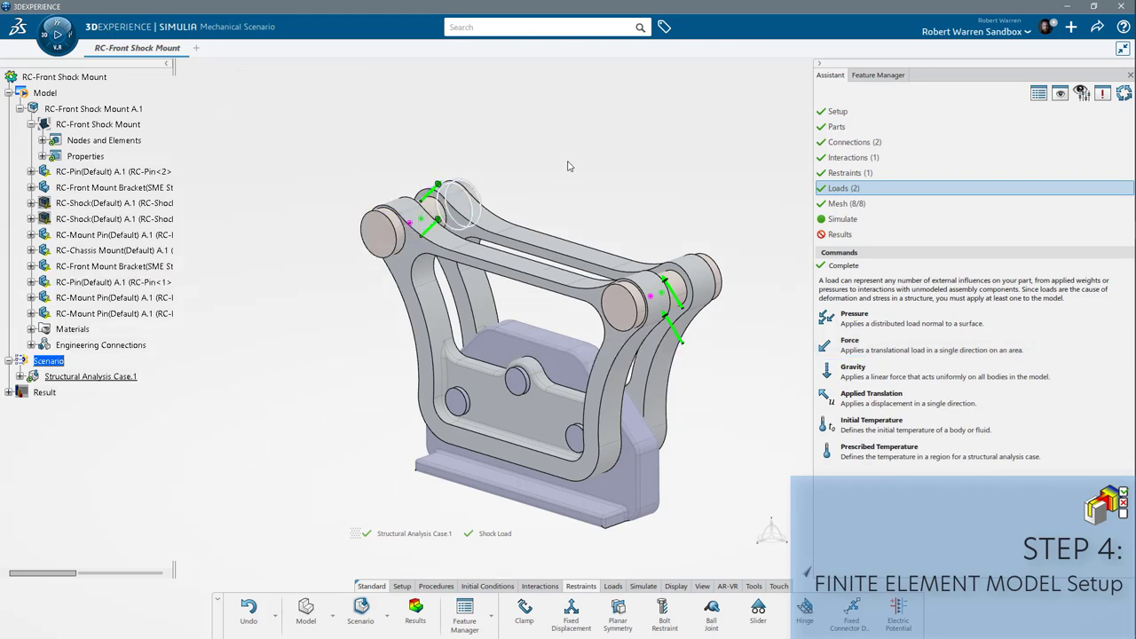
{"action": "mouse_move", "coordinate": [582, 179]}
{"action": "middle_mouse_down"}
{"action": "mouse_move", "coordinate": [585, 138]}
{"action": "mouse_move", "coordinate": [591, 178]}
{"action": "middle_mouse_up"}
Step: Edit and accept the Global Element Type Assignment to clear its error
{"action": "left_click", "coordinate": [899, 76]}
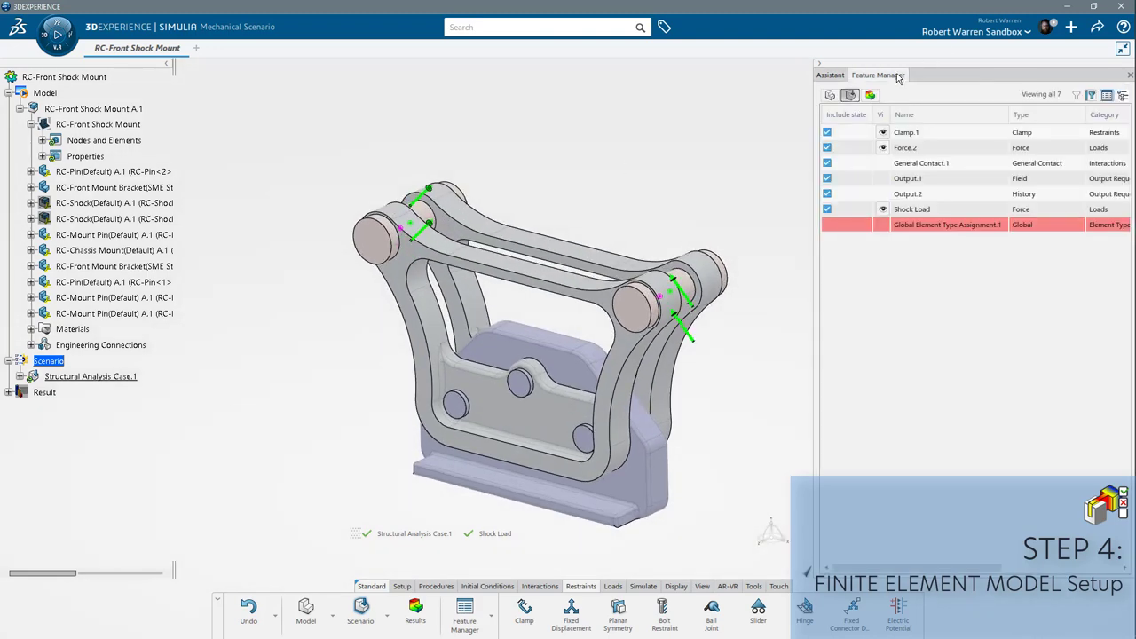
{"action": "right_click", "coordinate": [921, 229]}
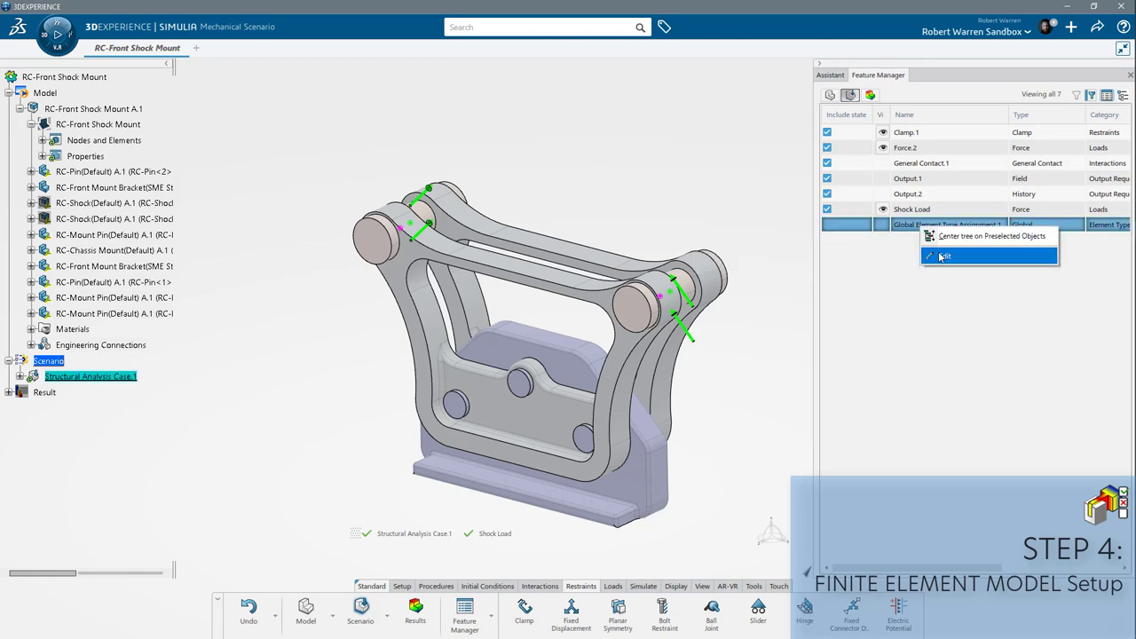
{"action": "left_click", "coordinate": [943, 256]}
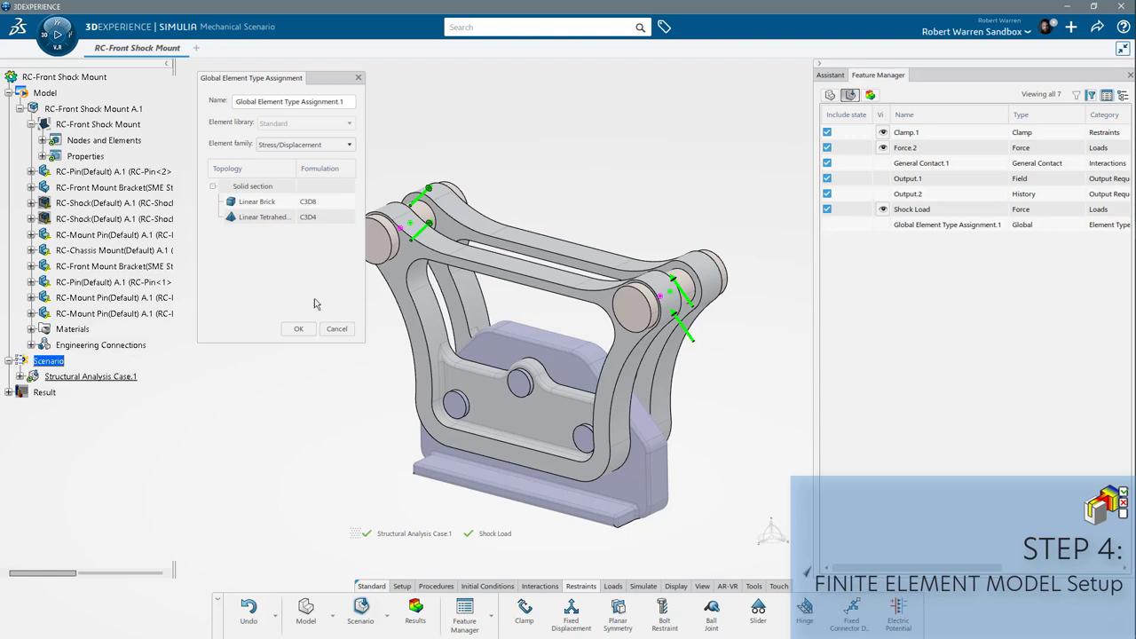
{"action": "left_click", "coordinate": [298, 329]}
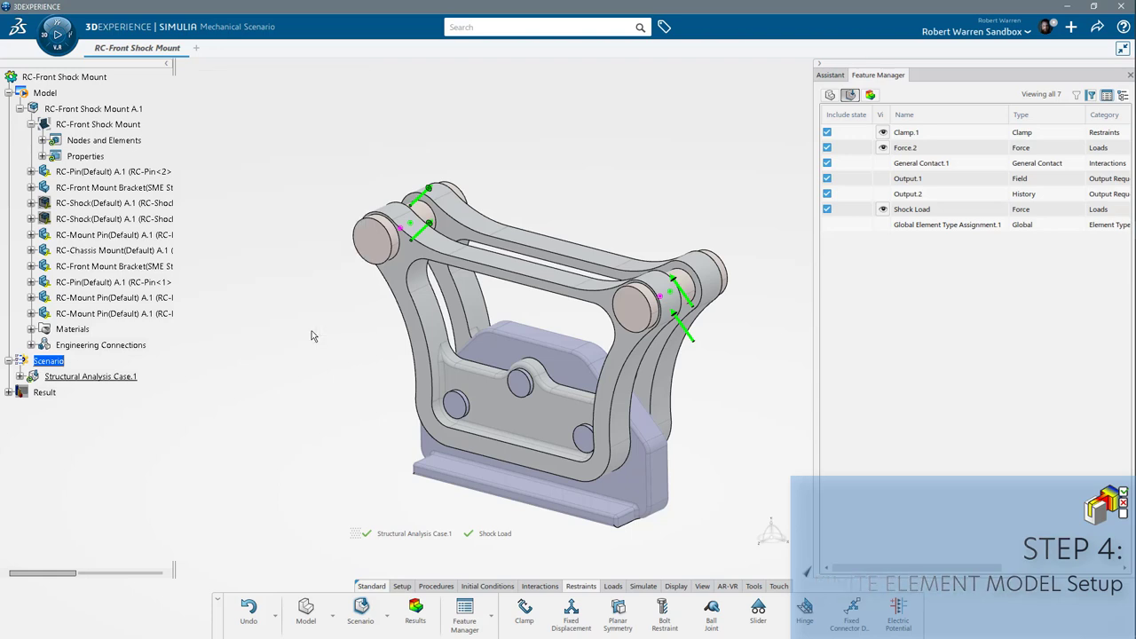
Step: Set the simulation run location to Cloud and choose to generate an experience
{"action": "left_click", "coordinate": [832, 75]}
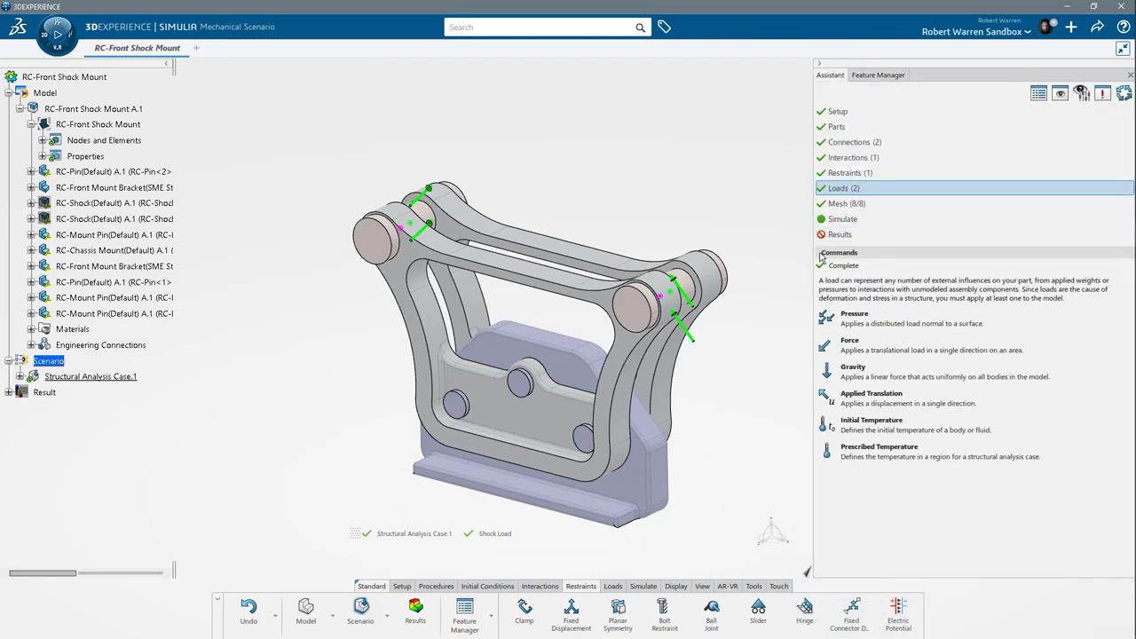
{"action": "left_click", "coordinate": [842, 218]}
{"action": "left_click", "coordinate": [855, 302]}
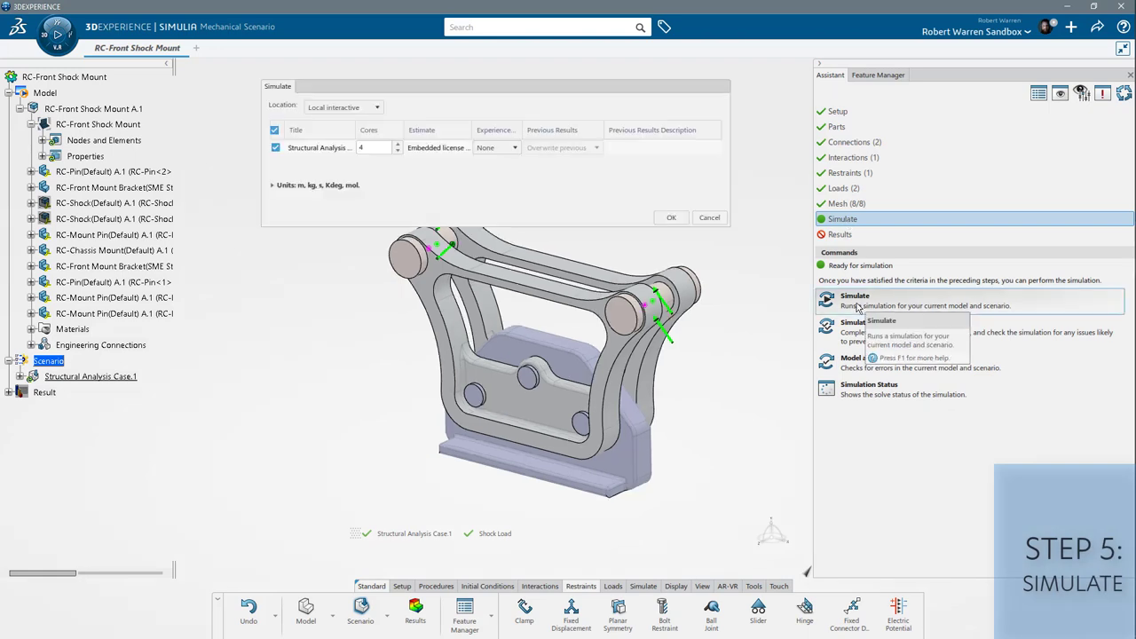
{"action": "left_click", "coordinate": [398, 143]}
{"action": "left_click", "coordinate": [399, 143]}
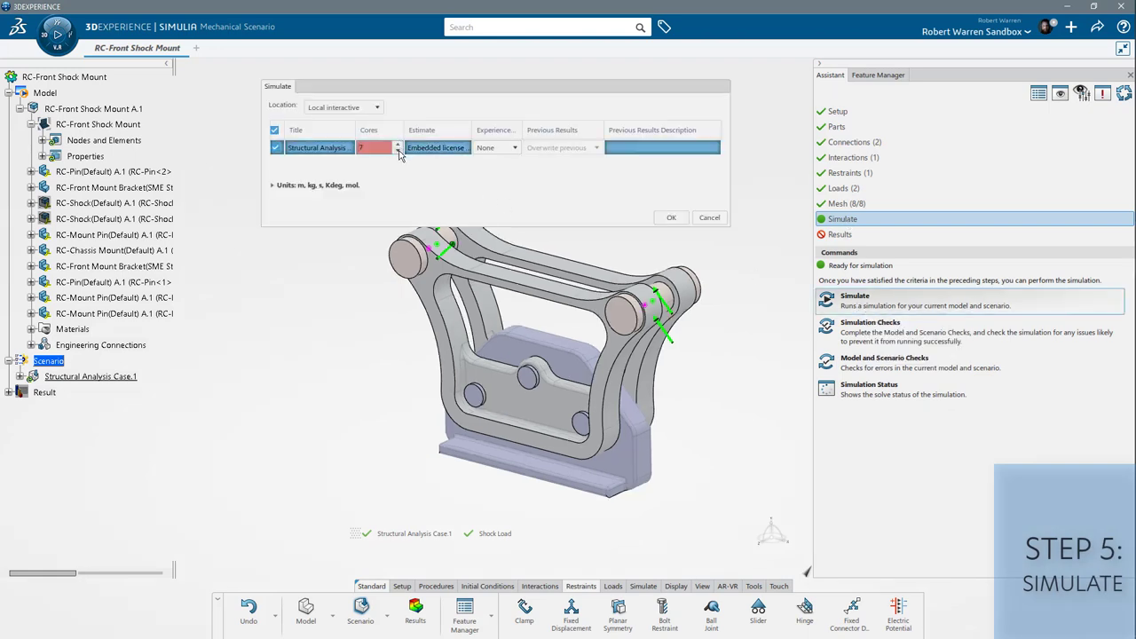
{"action": "left_click", "coordinate": [376, 108]}
{"action": "left_click", "coordinate": [371, 130]}
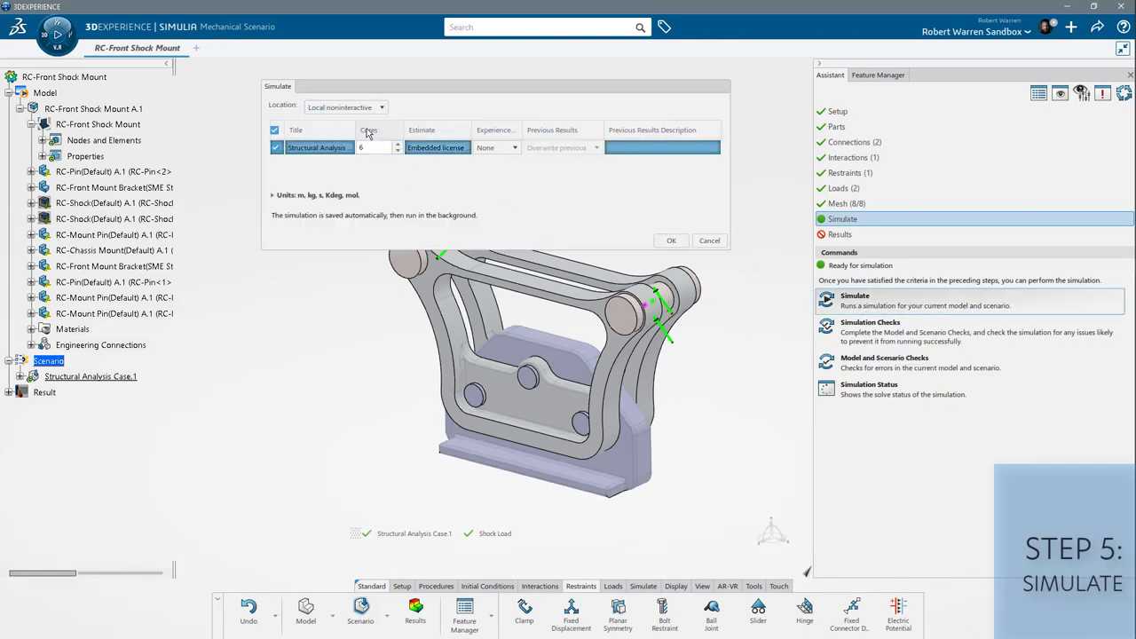
{"action": "left_click", "coordinate": [377, 107]}
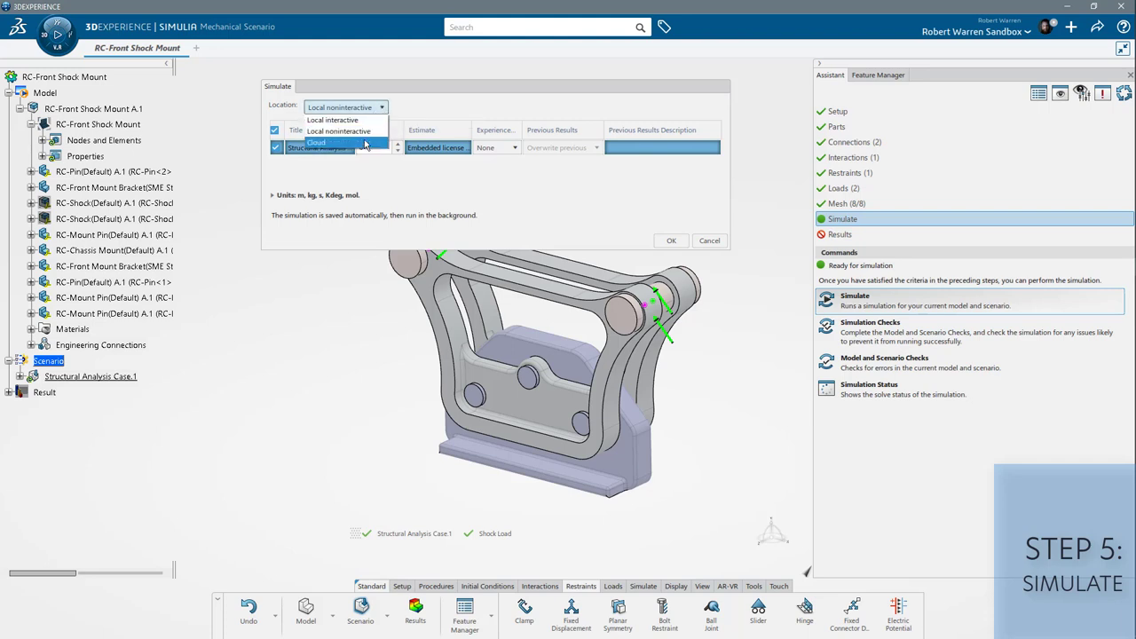
{"action": "left_click", "coordinate": [368, 144]}
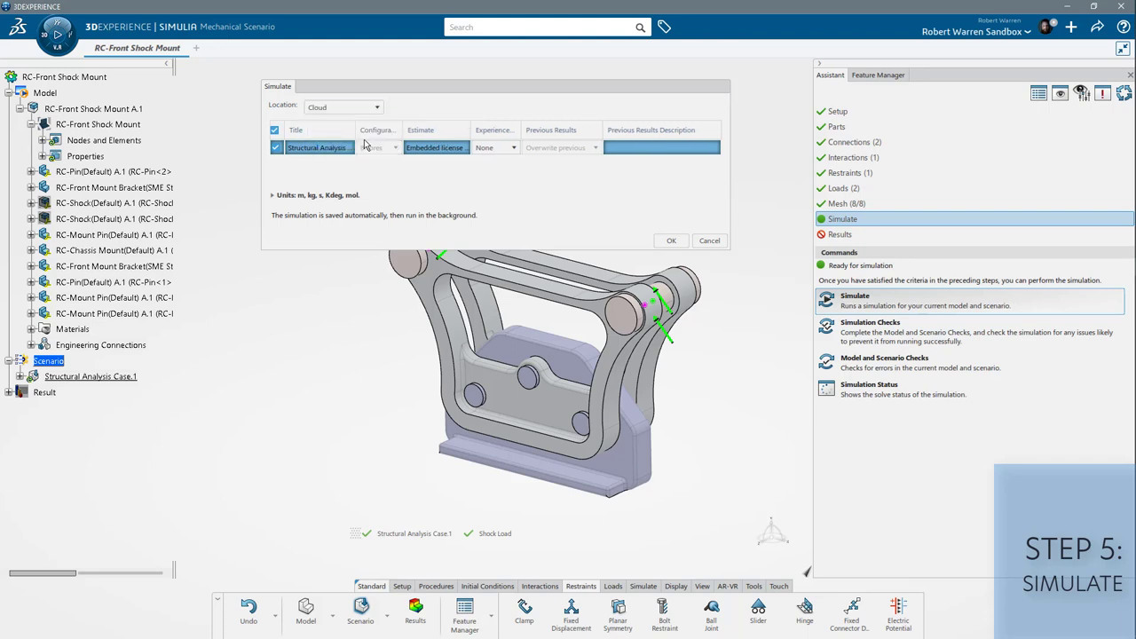
{"action": "left_click", "coordinate": [513, 148]}
{"action": "left_click", "coordinate": [500, 166]}
Step: Set run units to Inch, Pound and Fahrenheit degree and start the simulation
{"action": "left_click", "coordinate": [273, 195]}
{"action": "left_click", "coordinate": [400, 210]}
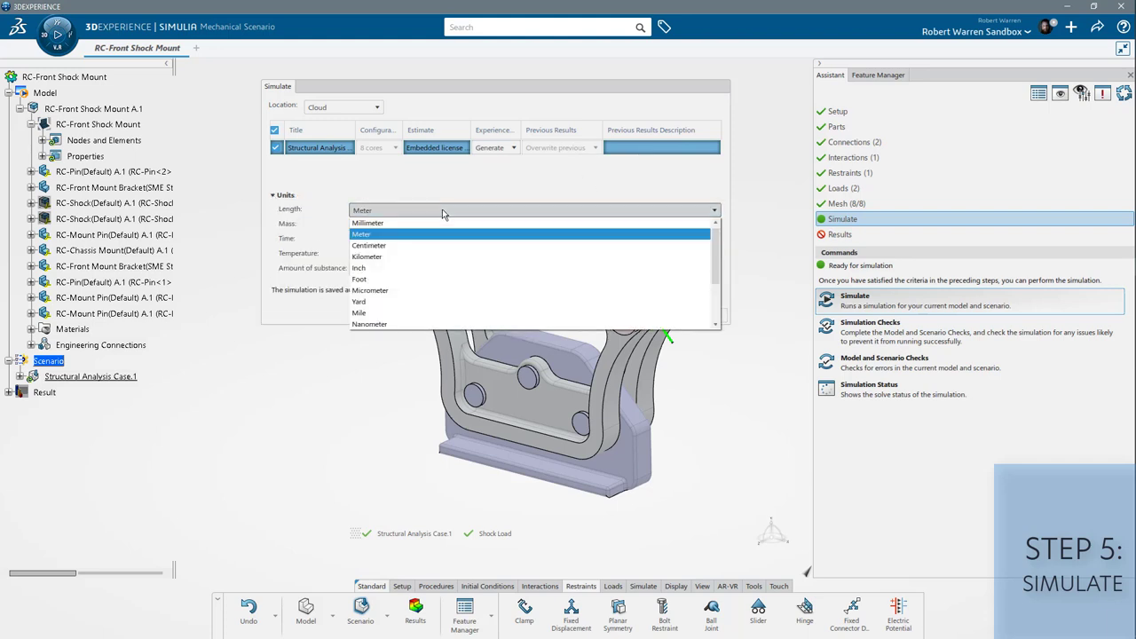
{"action": "left_click", "coordinate": [403, 267]}
{"action": "left_click", "coordinate": [391, 226]}
{"action": "left_click", "coordinate": [378, 286]}
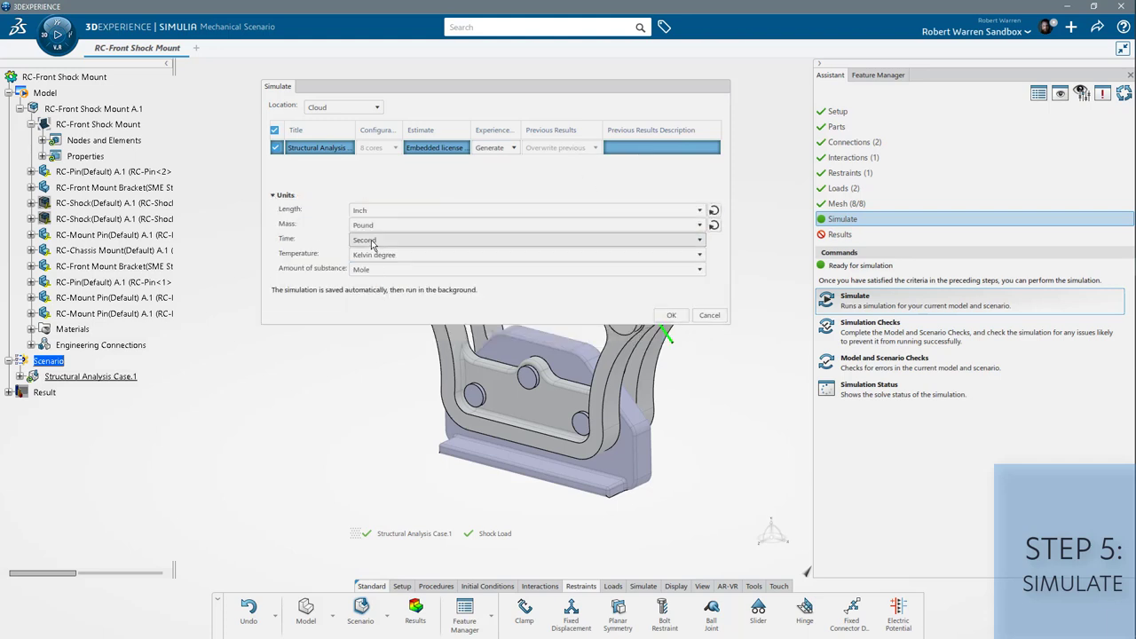
{"action": "left_click", "coordinate": [372, 255]}
{"action": "left_click", "coordinate": [376, 286]}
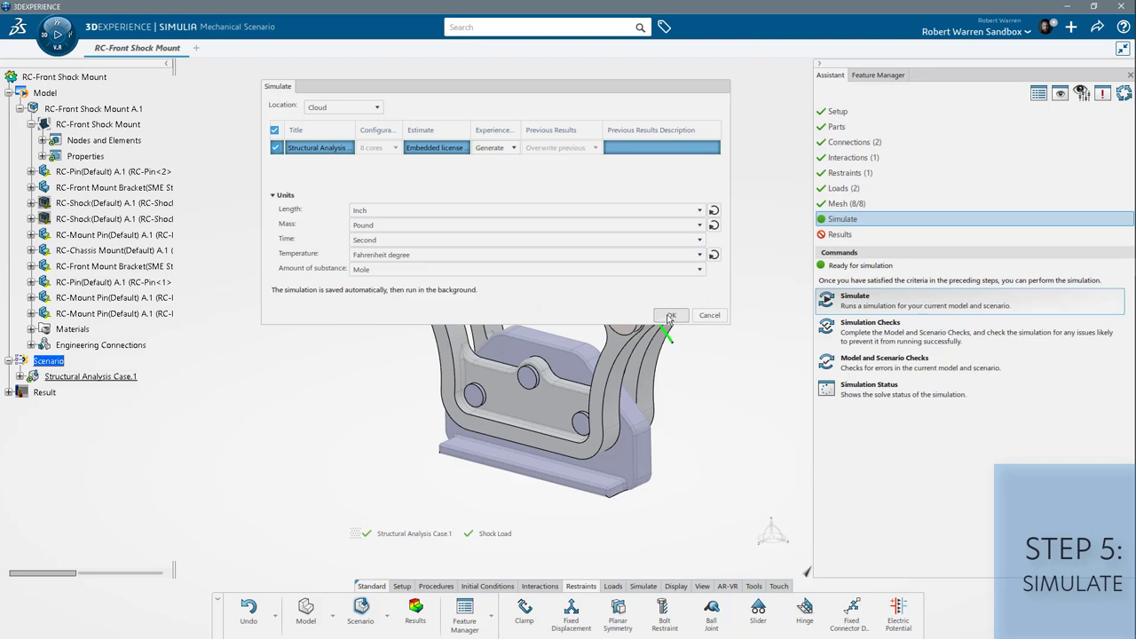
{"action": "left_click", "coordinate": [670, 316]}
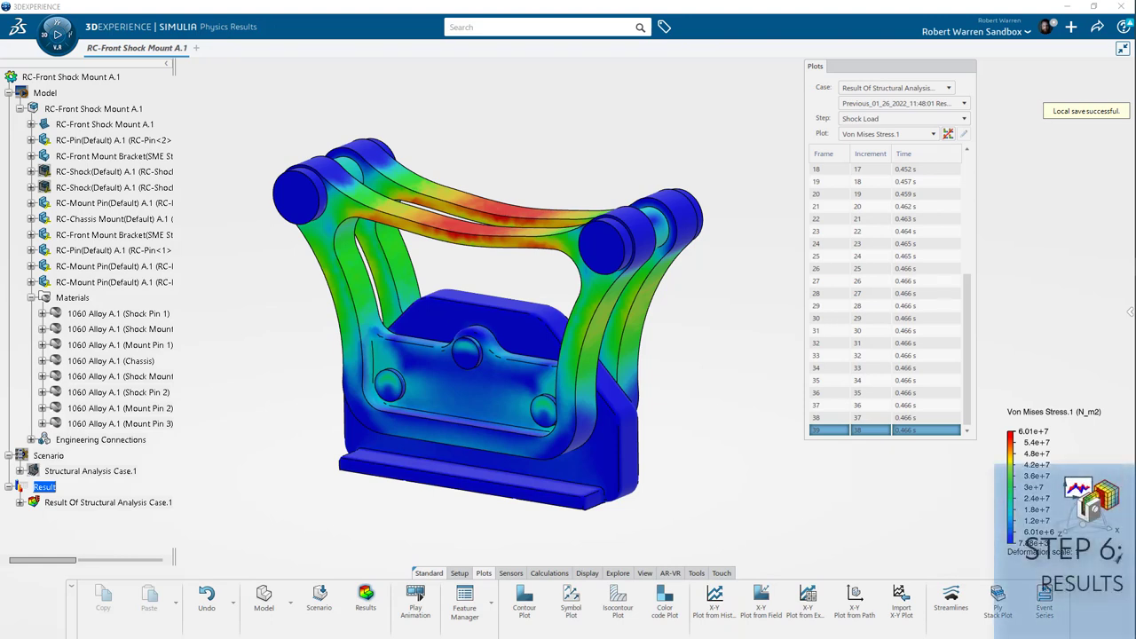
Step: Switch from the von Mises stress plot to the deformation plot, then end the bracket section view
{"action": "left_click", "coordinate": [921, 135]}
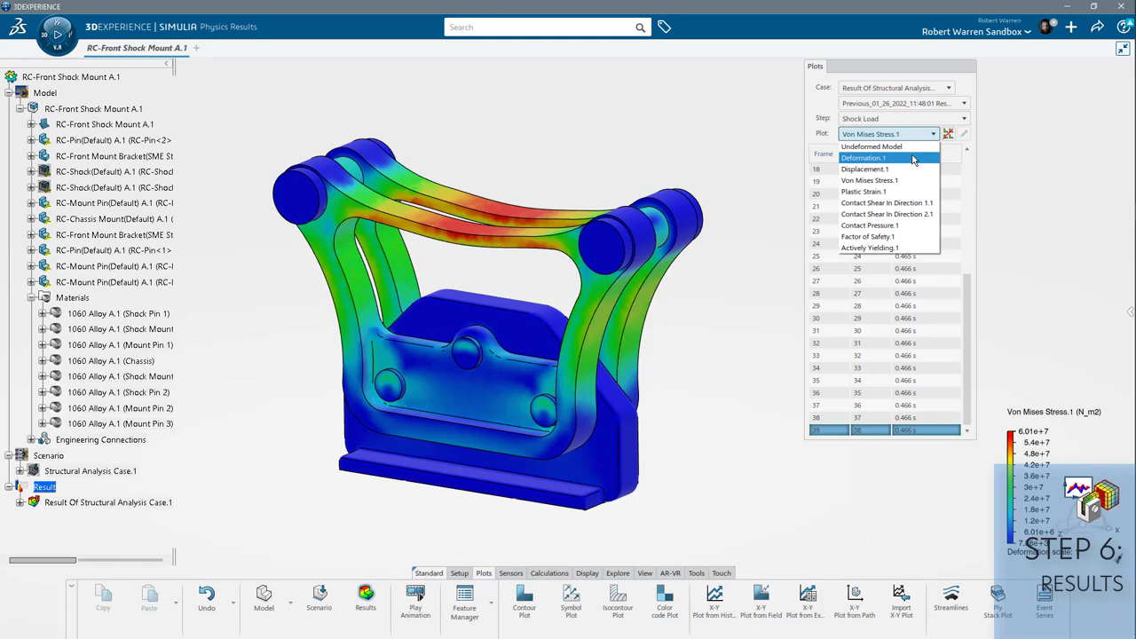
{"action": "left_click", "coordinate": [914, 159]}
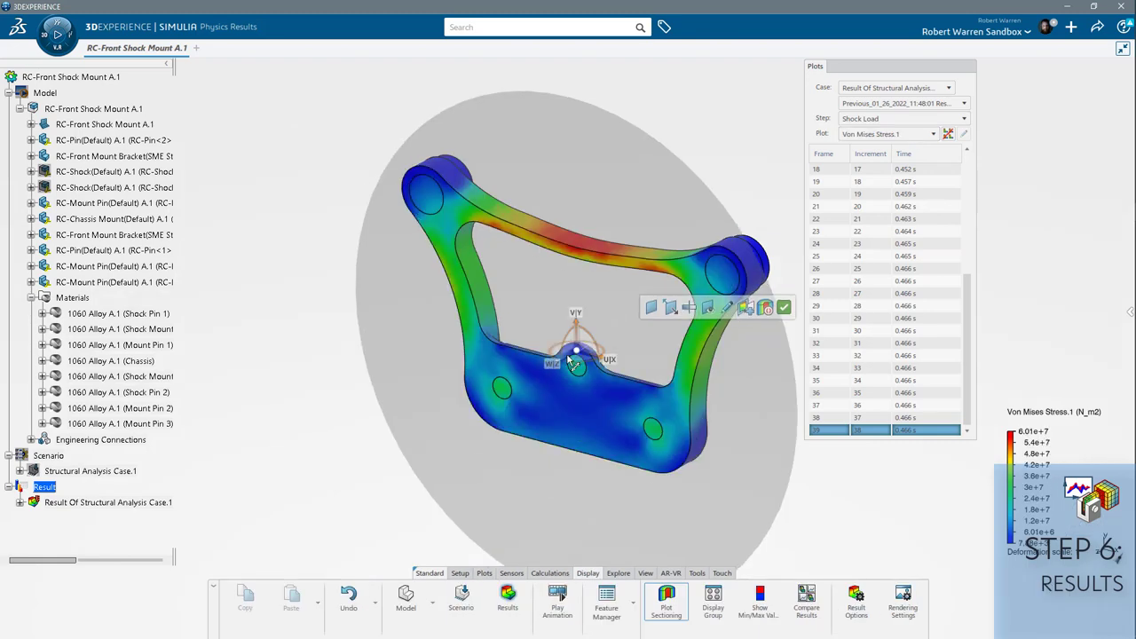
{"action": "left_click", "coordinate": [784, 307]}
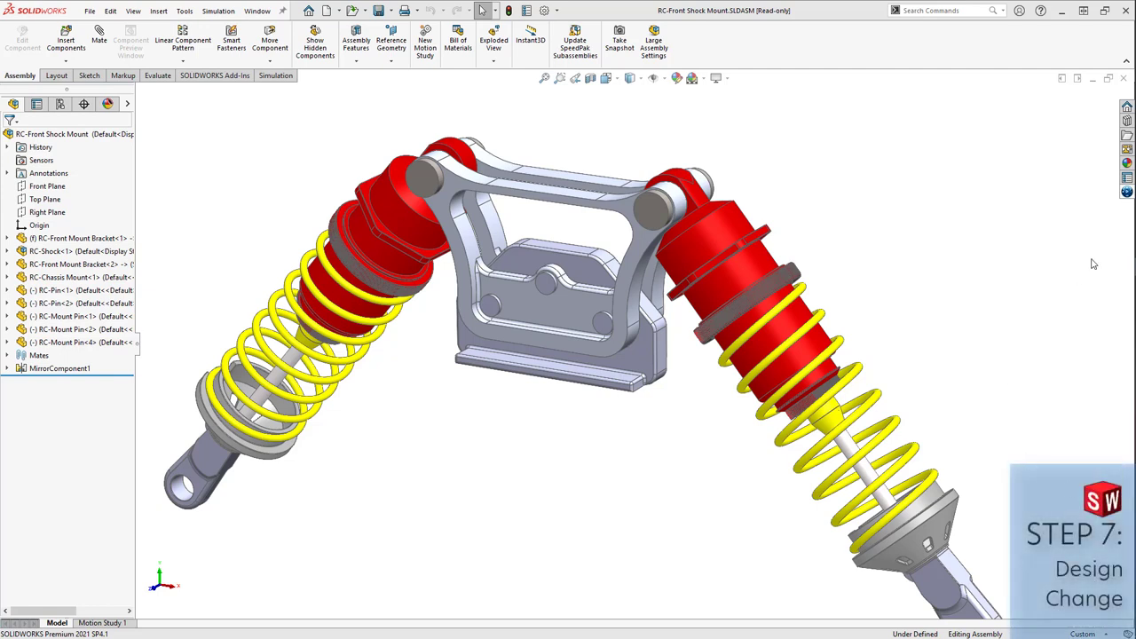
Step: Lock both RC-Front Mount Bracket parts for editing and edit the bracket's Boss-Extrude2 feature
{"action": "left_click", "coordinate": [1128, 194]}
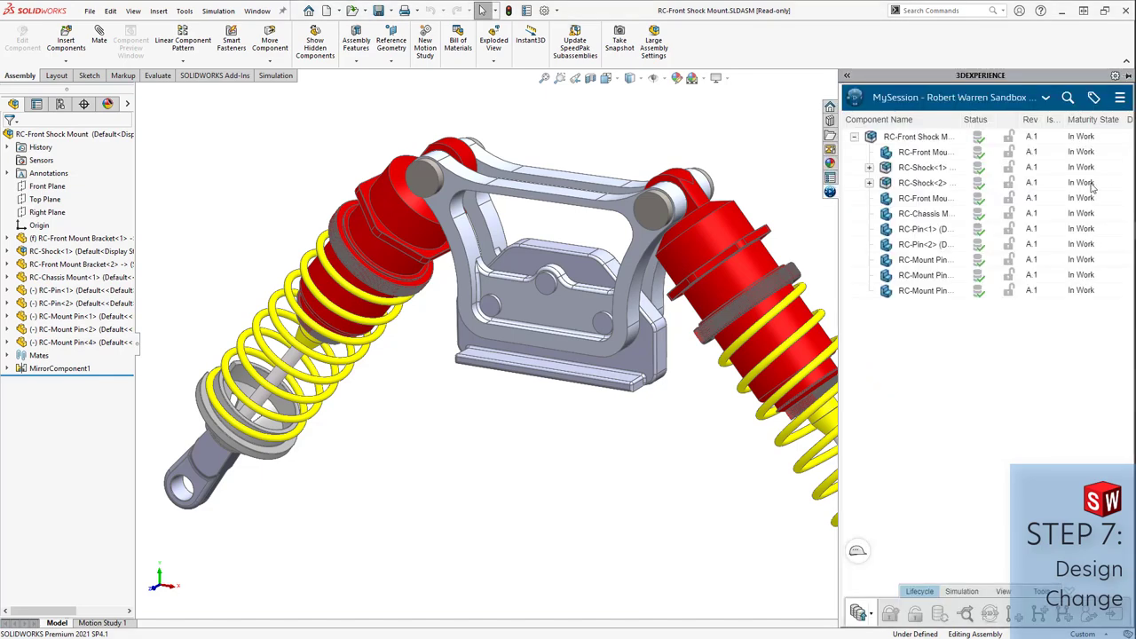
{"action": "left_click", "coordinate": [937, 138]}
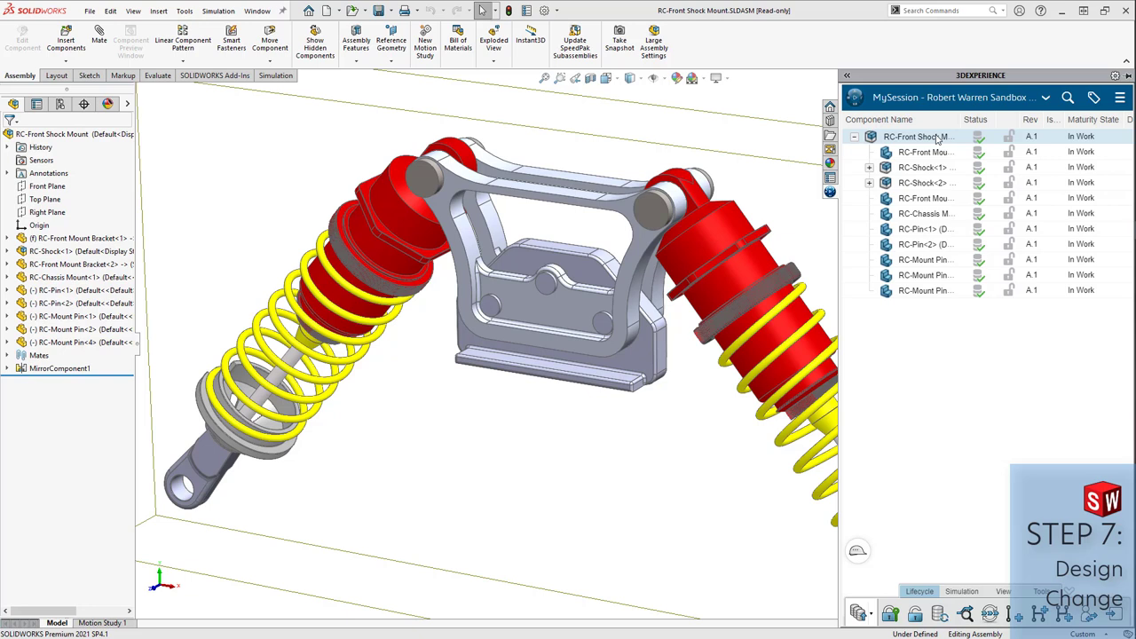
{"action": "left_click", "coordinate": [943, 200]}
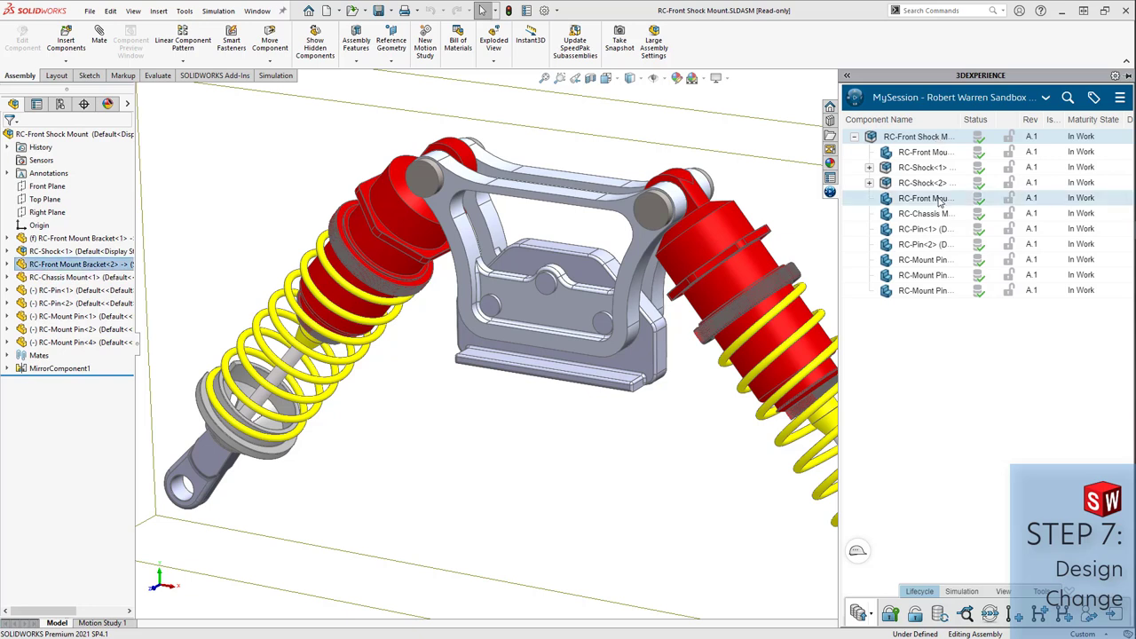
{"action": "left_click", "coordinate": [934, 154], "text": "ctrl"}
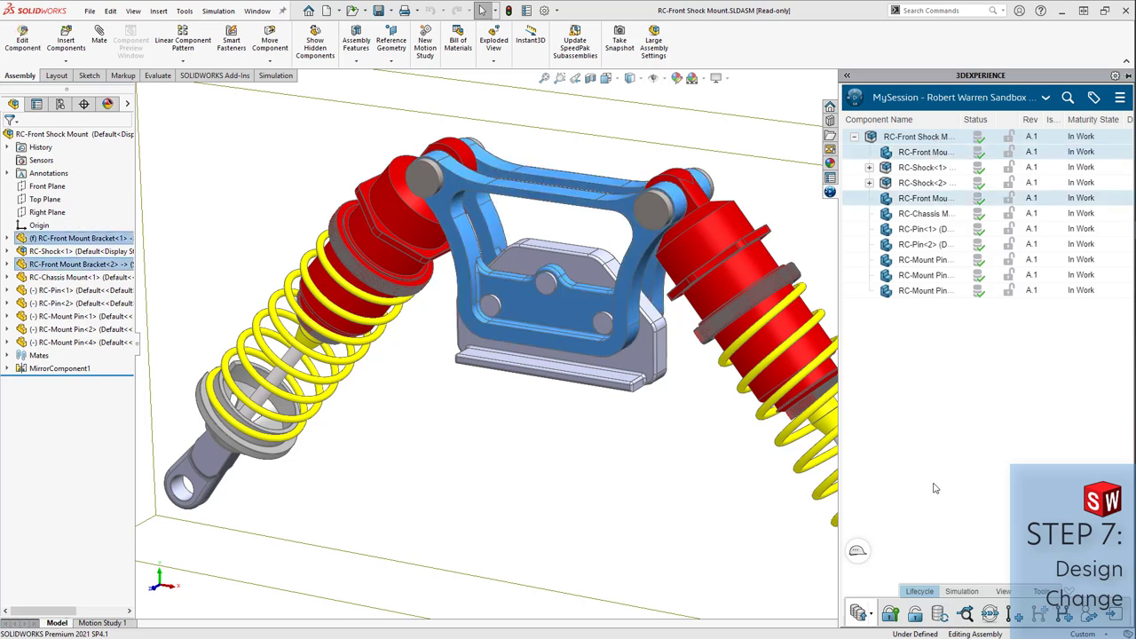
{"action": "left_click", "coordinate": [892, 616]}
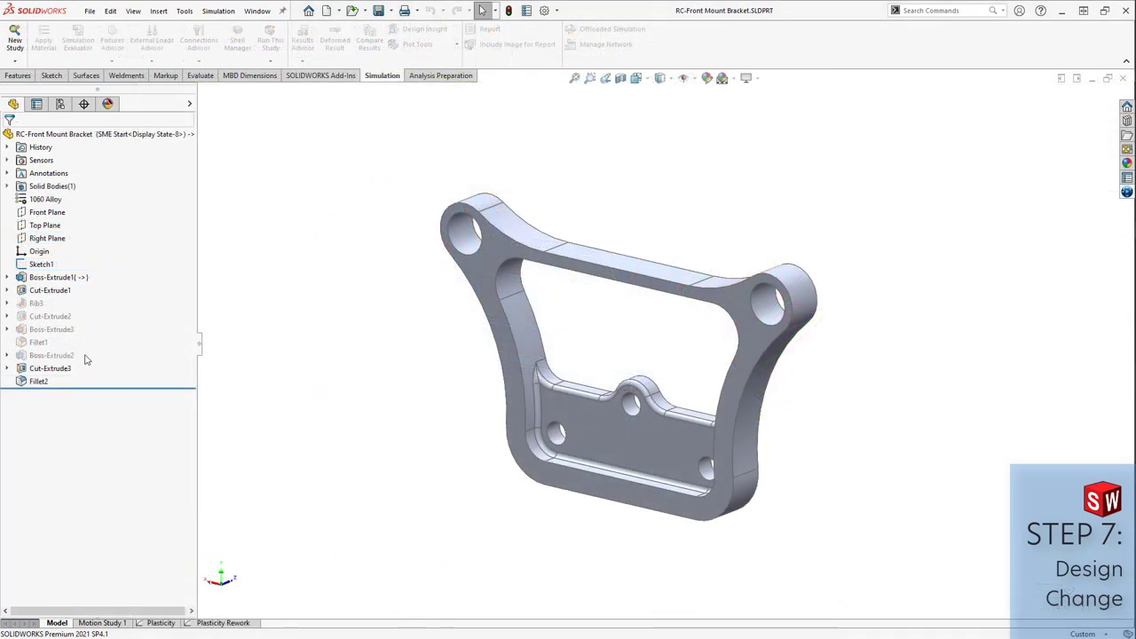
{"action": "right_click", "coordinate": [68, 358]}
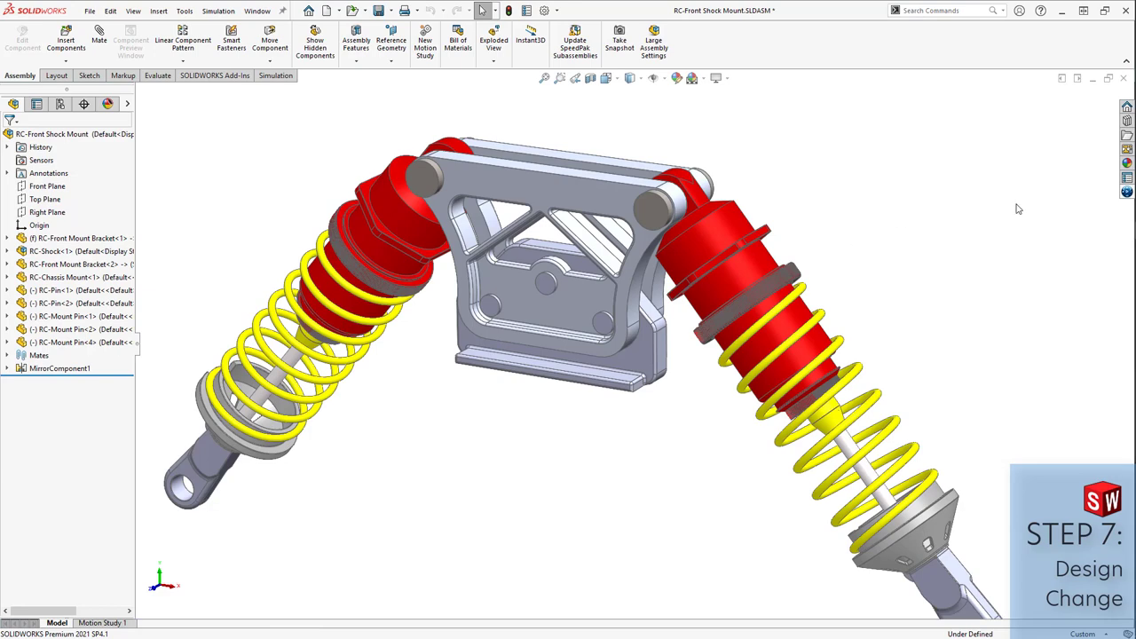
Step: Save the updated RC-Front Shock Mount assembly, with both front mount brackets, to the 3DEXPERIENCE platform
{"action": "left_click", "coordinate": [1126, 192]}
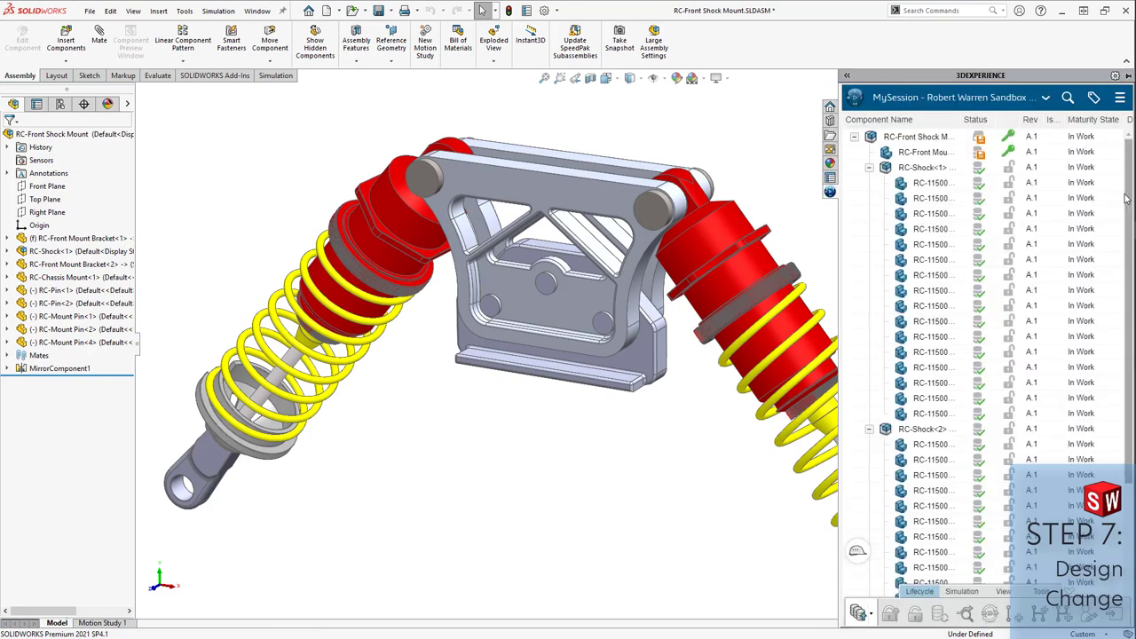
{"action": "right_click", "coordinate": [982, 142]}
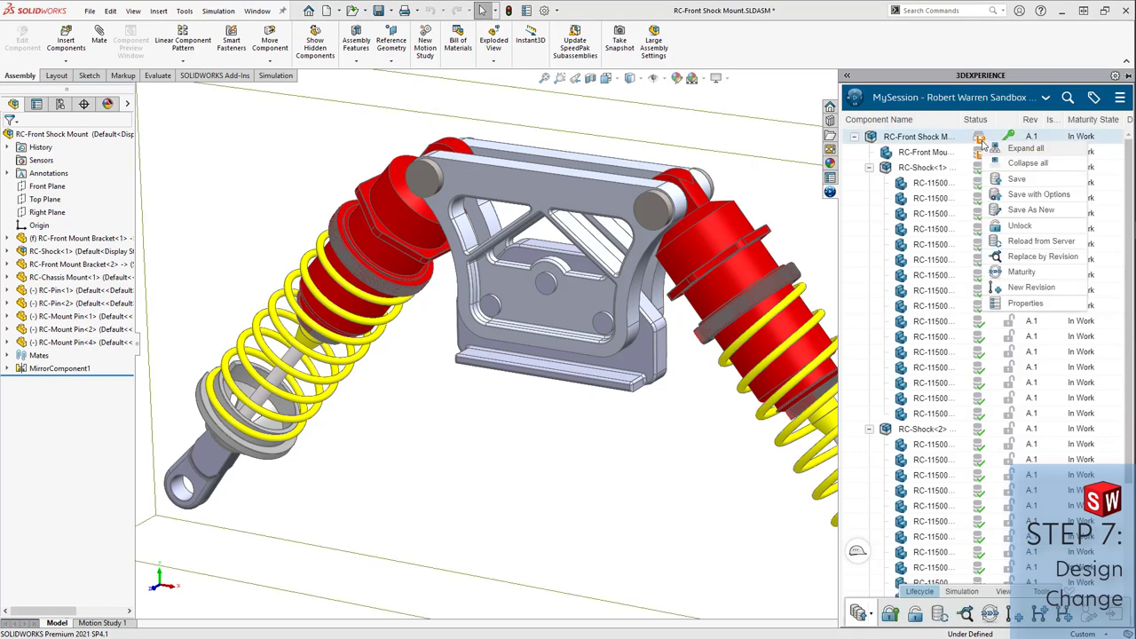
{"action": "left_click", "coordinate": [1015, 180]}
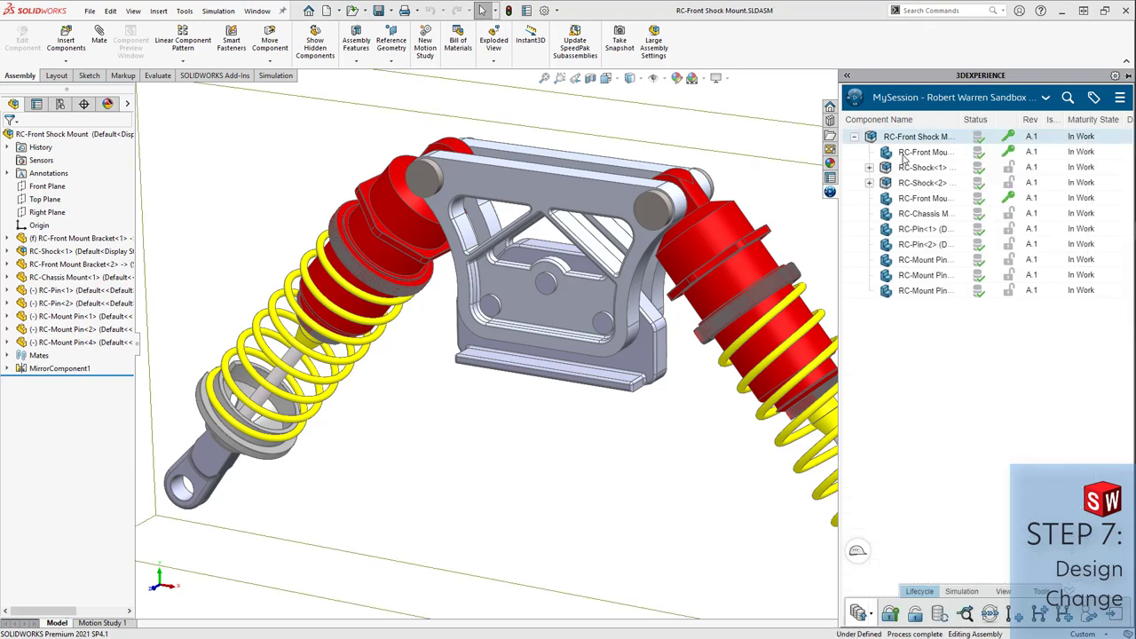
{"action": "left_click", "coordinate": [905, 155]}
{"action": "left_click", "coordinate": [930, 199], "text": "ctrl"}
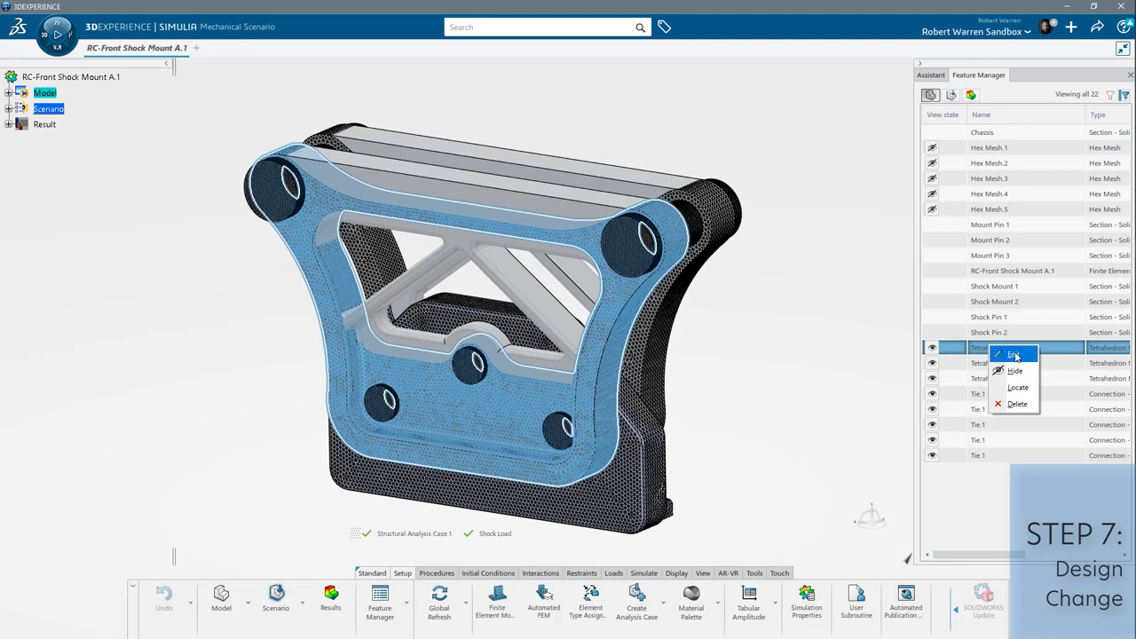
Step: Regenerate Tetrahedron Mesh.10 and Tetrahedron Mesh.9 on the redesigned bracket geometry
{"action": "left_click", "coordinate": [1017, 356]}
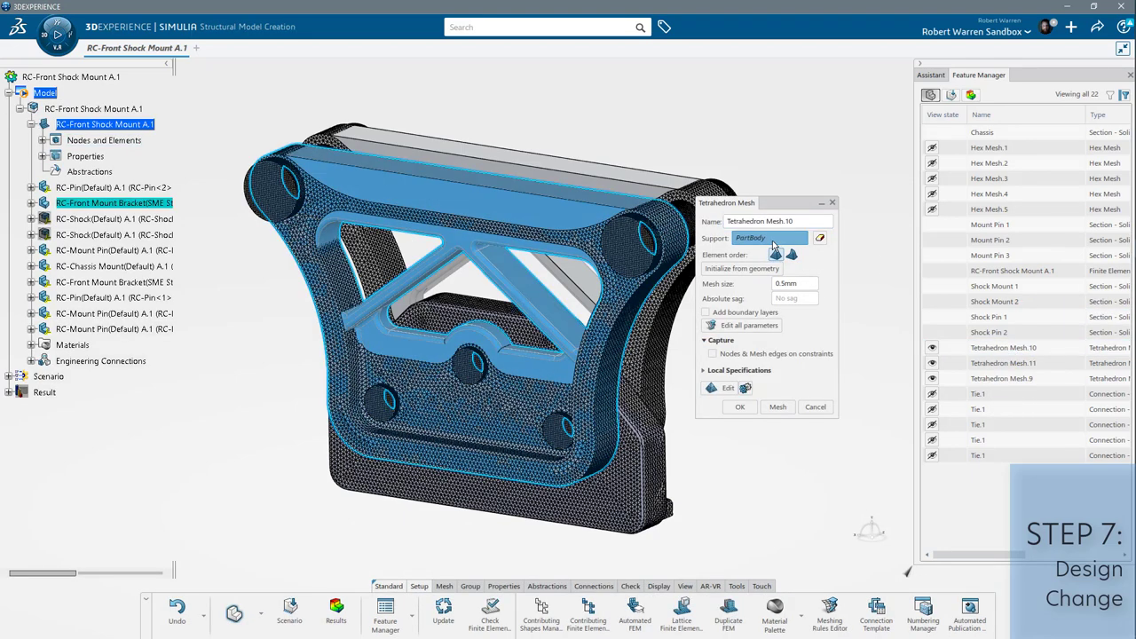
{"action": "left_click", "coordinate": [779, 407]}
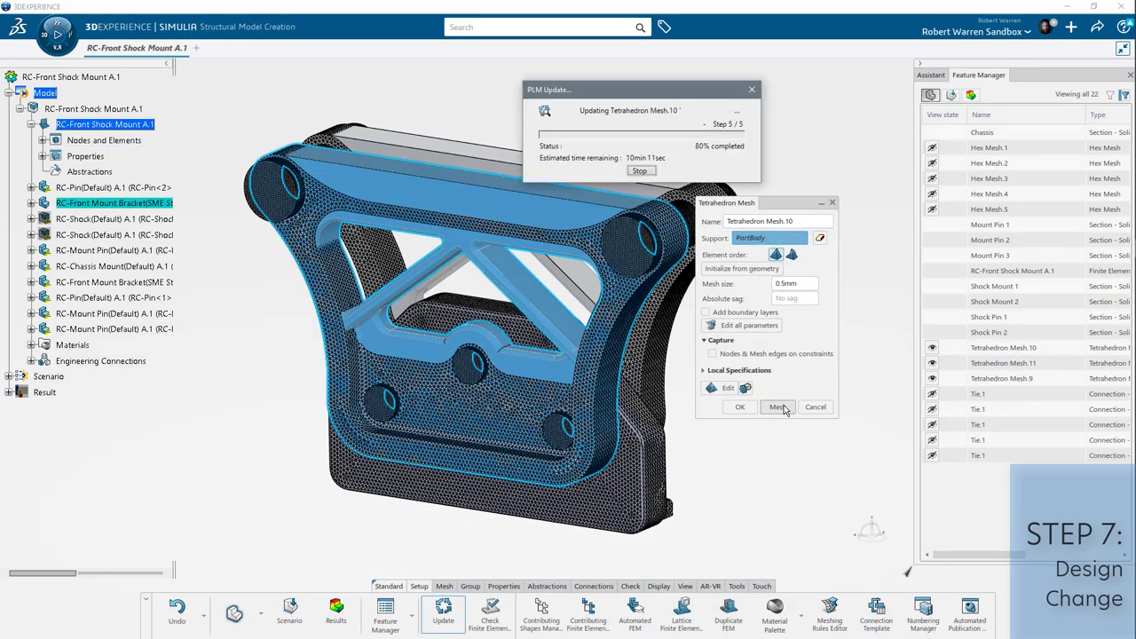
{"action": "left_click", "coordinate": [739, 407]}
{"action": "left_click", "coordinate": [999, 367]}
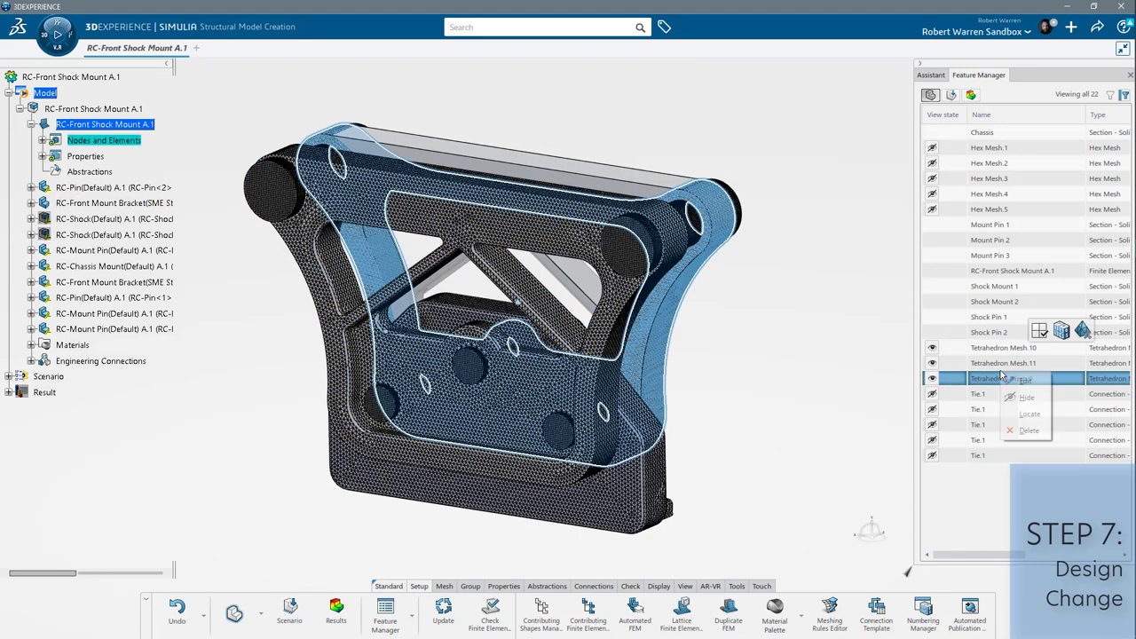
{"action": "double_click", "coordinate": [999, 367]}
{"action": "left_click", "coordinate": [779, 407]}
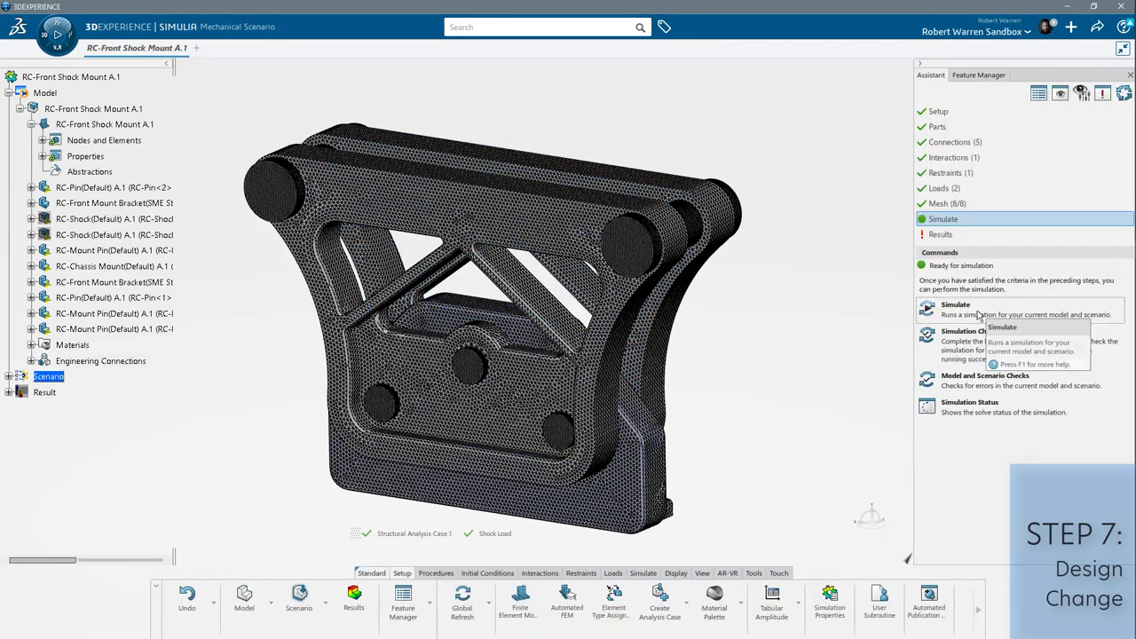
Step: Rerun the simulation, describing the previous results as 'Original'
{"action": "left_click", "coordinate": [979, 315]}
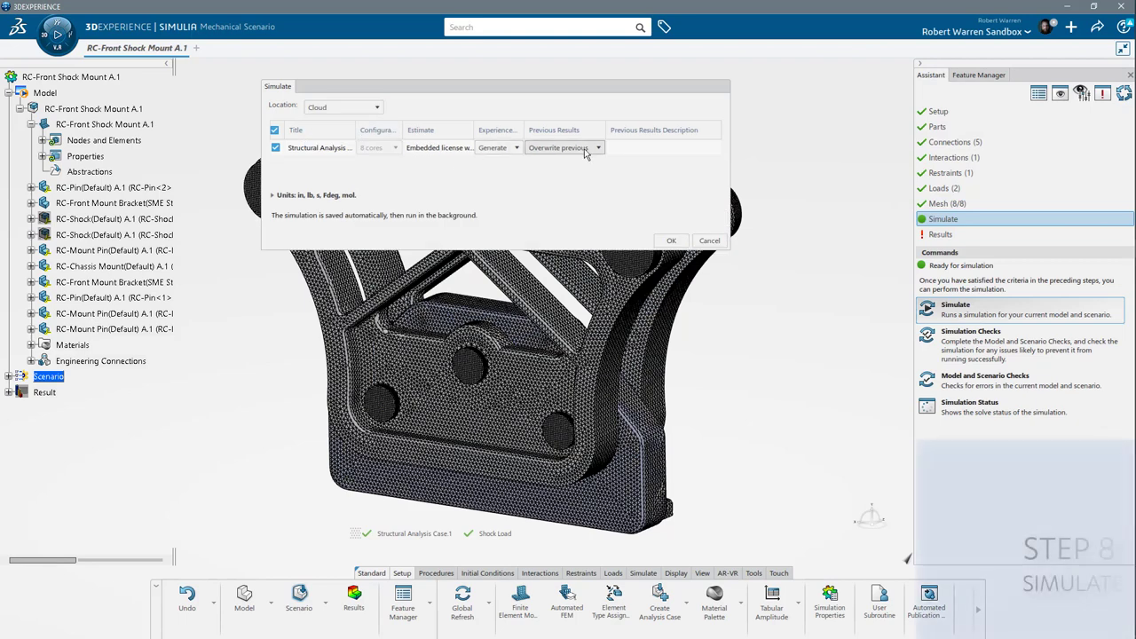
{"action": "left_click", "coordinate": [633, 146]}
{"action": "type", "text": "Original"}
{"action": "key", "text": "Return"}
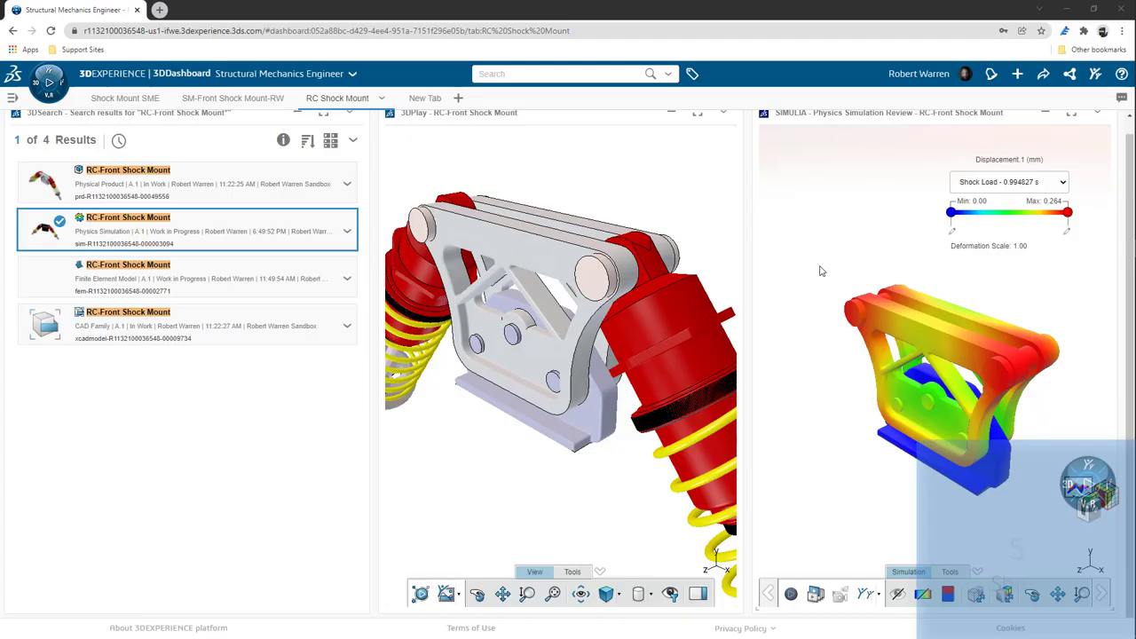
Step: Share a copy of the RC Shock Mount tab with the colleague, noting displacement and stress seem good
{"action": "left_click", "coordinate": [1049, 78]}
{"action": "left_click", "coordinate": [1039, 111]}
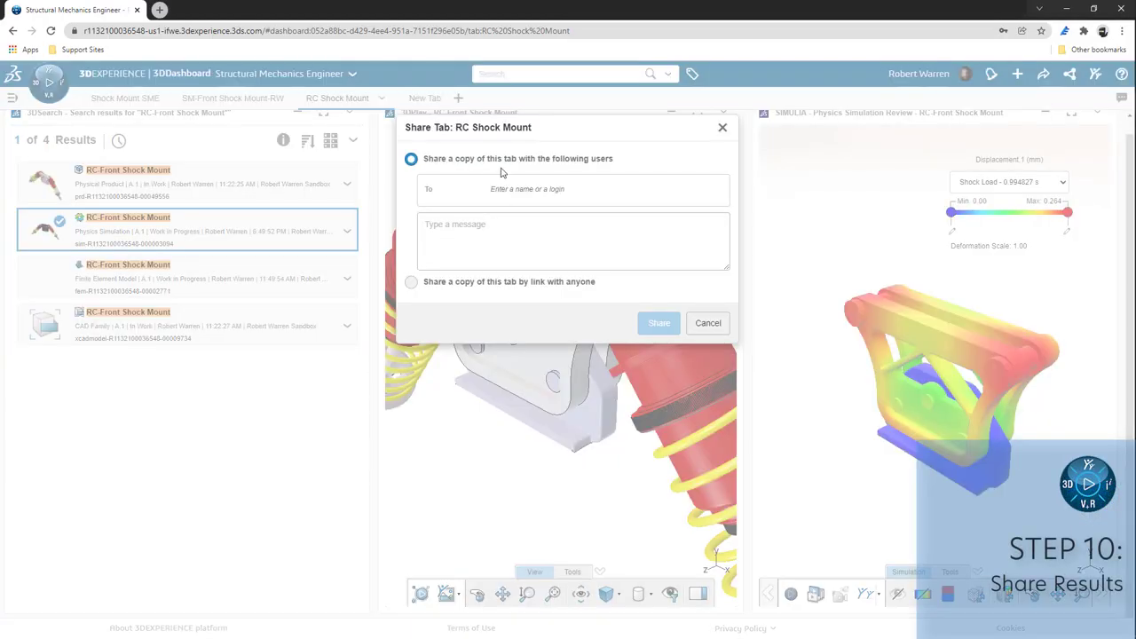
{"action": "type", "text": "Matt"}
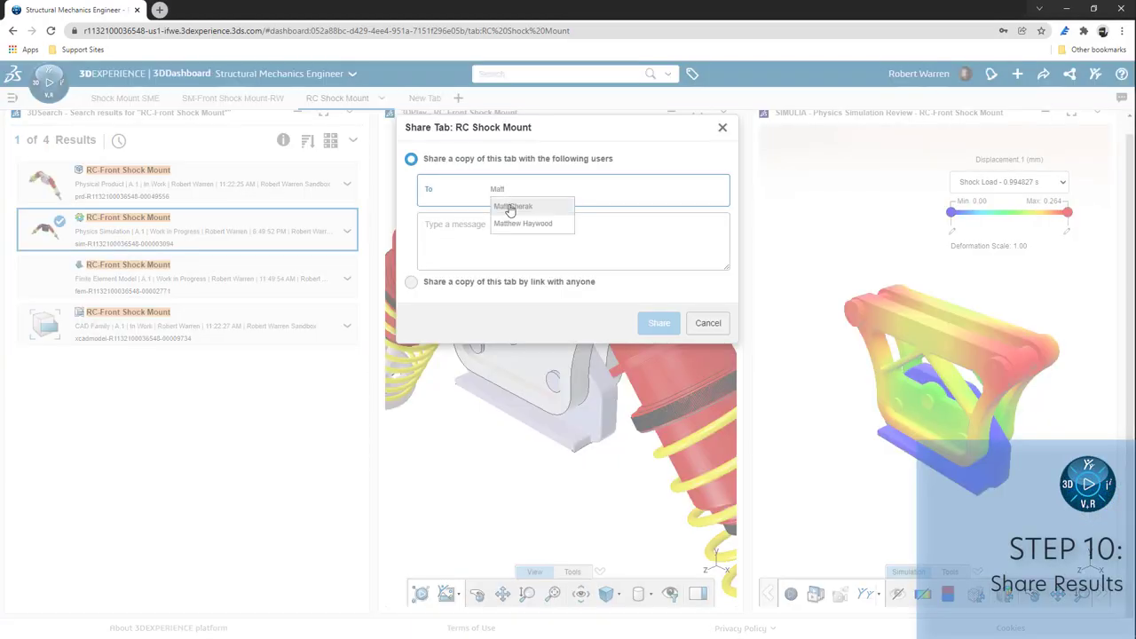
{"action": "left_click", "coordinate": [507, 206]}
{"action": "left_click", "coordinate": [497, 224]}
{"action": "type", "text": "Matt, Please take a look.  Disp"}
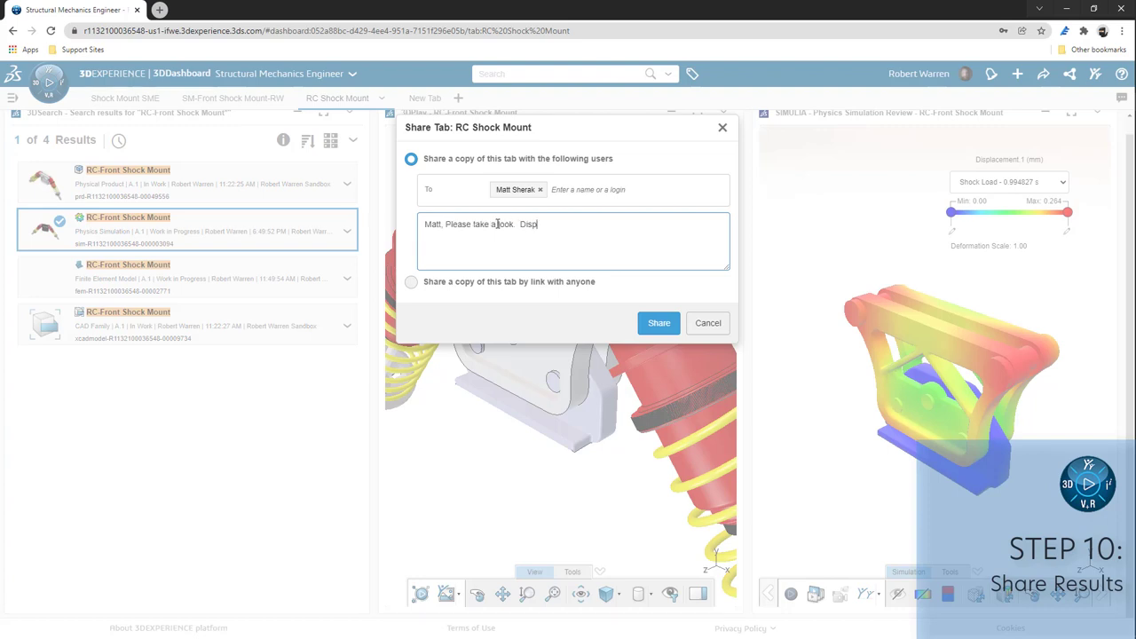
{"action": "type", "text": "lacement and stress seem good in the iteration."}
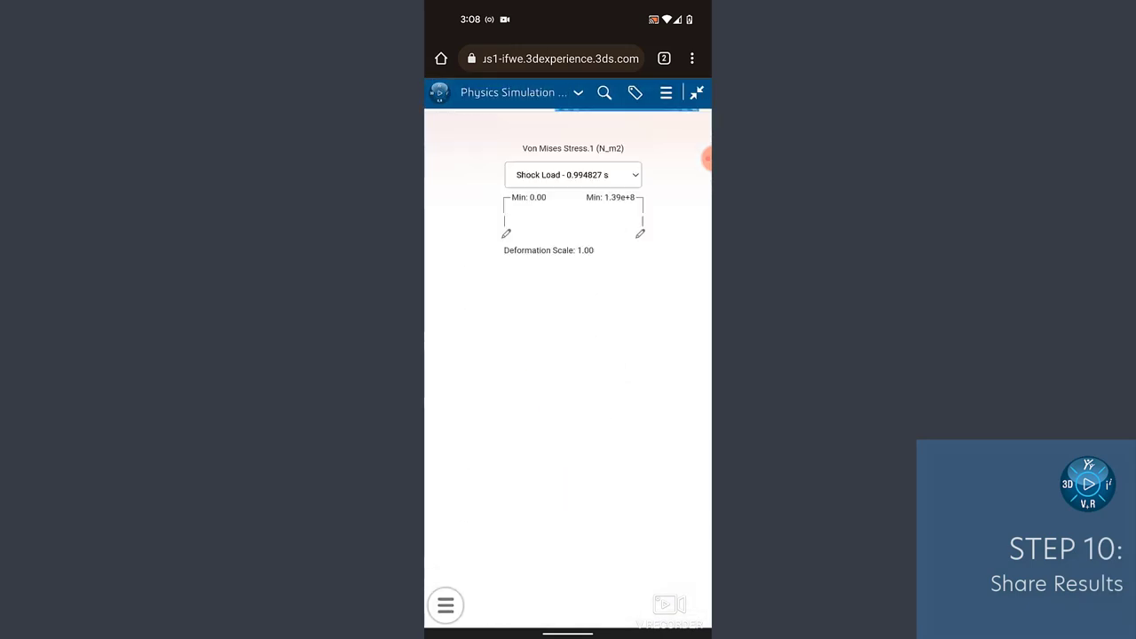
Step: On the phone, section the shared bracket results in Physics Simulation Review, then leave section mode
{"action": "left_click", "coordinate": [445, 605]}
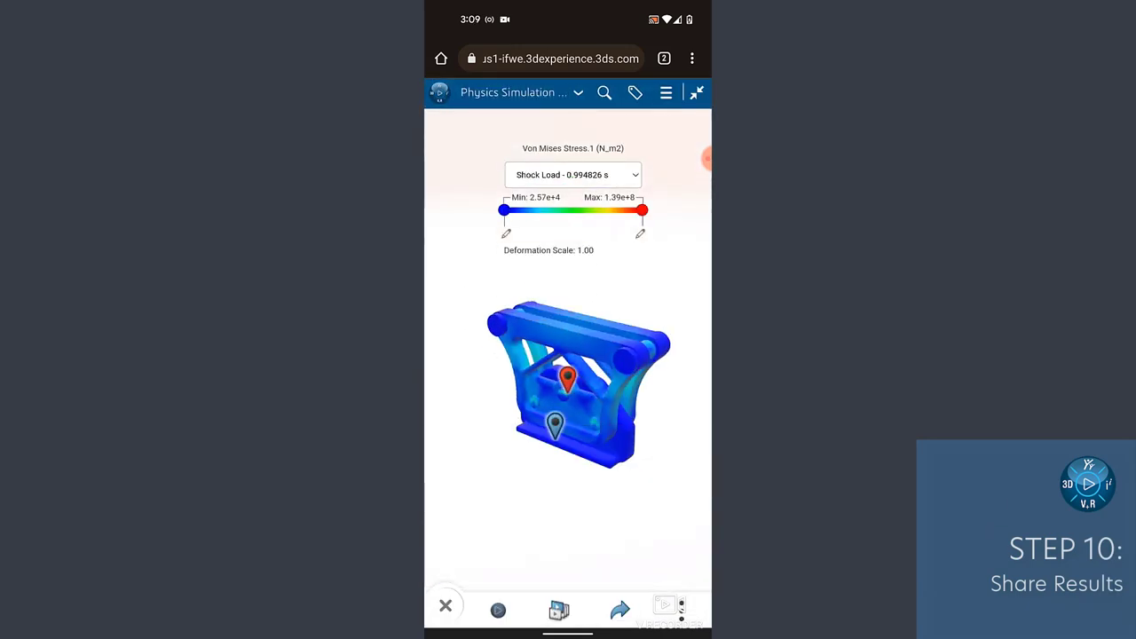
{"action": "left_click", "coordinate": [446, 605]}
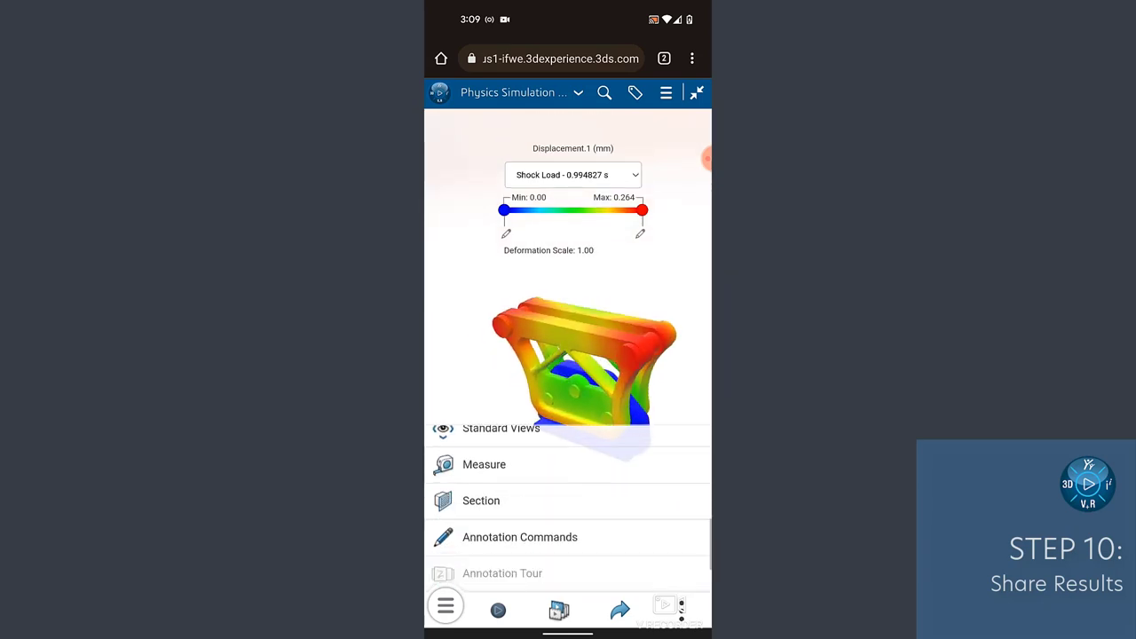
{"action": "left_click", "coordinate": [494, 499]}
{"action": "left_click", "coordinate": [445, 605]}
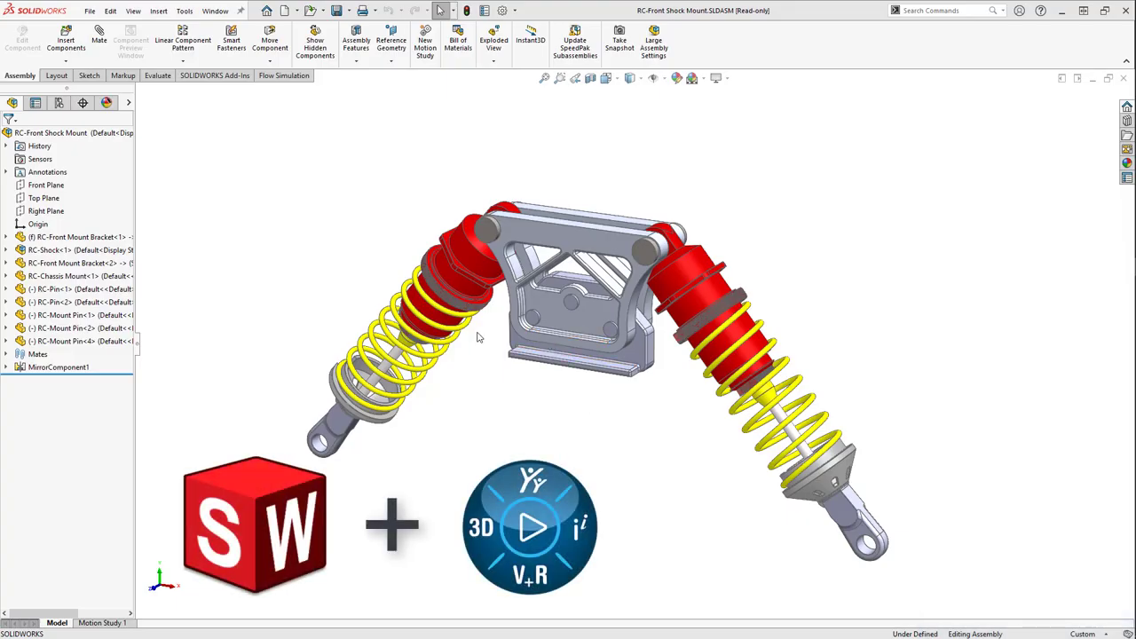
{"action": "scroll", "coordinate": [477, 337], "scroll_direction": "down", "scroll_amount": 3}
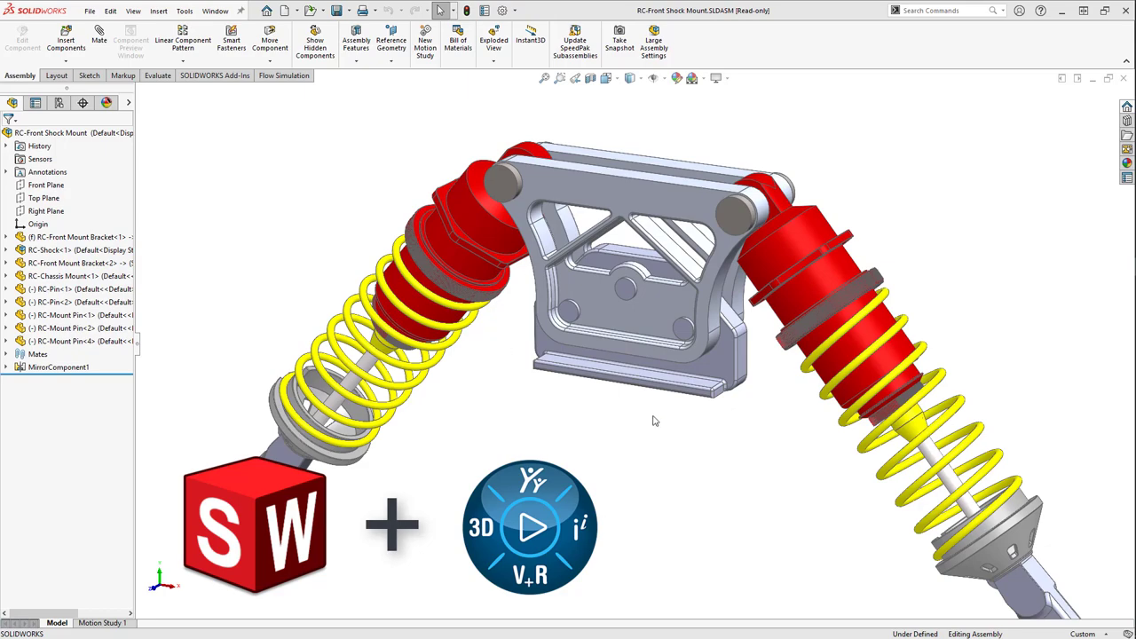
{"action": "middle_click_drag", "start_coordinate": [660, 423], "coordinate": [146, 515]}
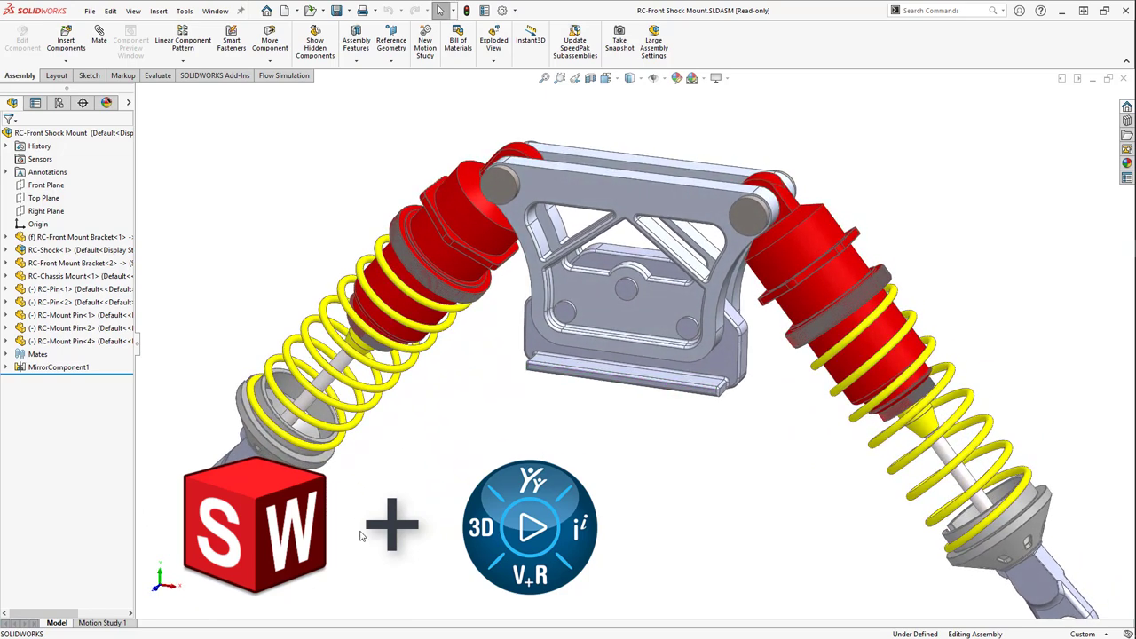